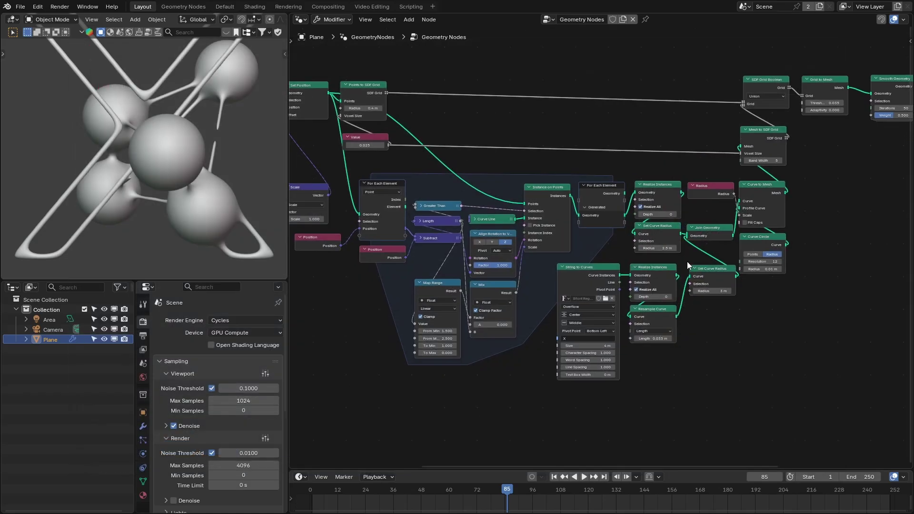
# - Cut the text branch's link to Join Geometry and delete its String to Curves, Realize Instances, Resample Curve and Set Curve Radius nodes
pyautogui.keyDown('ctrl'); pyautogui.moveTo(706, 245); pyautogui.dragTo(677, 263, button='right'); pyautogui.keyUp('ctrl')
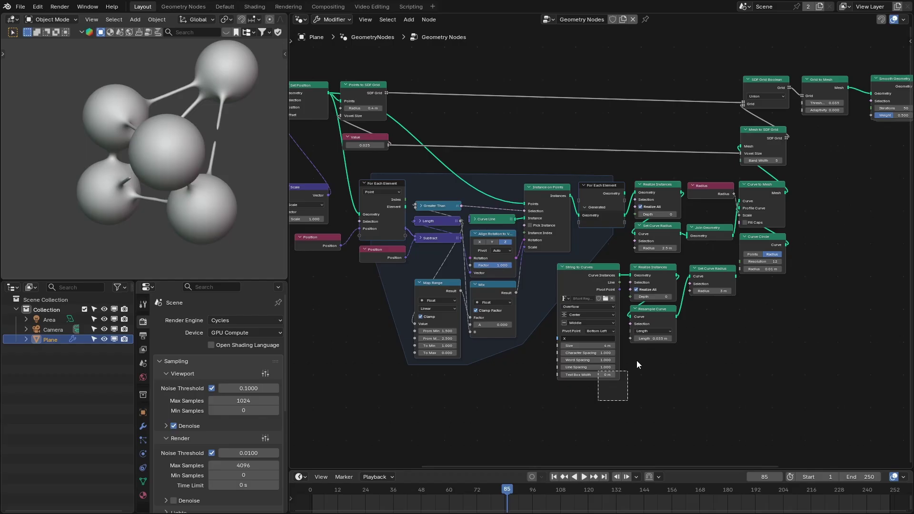
pyautogui.moveTo(708, 274); pyautogui.dragTo(700, 323)
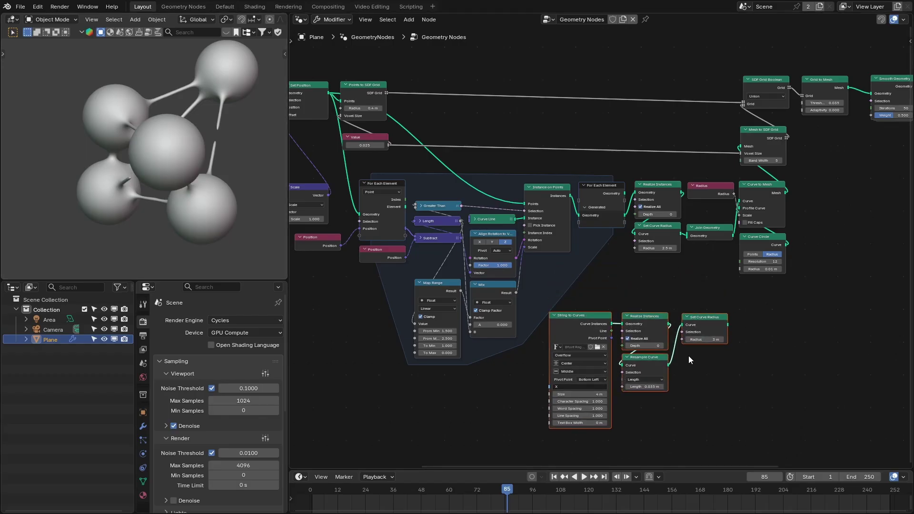
pyautogui.press('x')
# - Set the Points to SDF Grid radius to 0.5 m and move the node up to free space beneath it
pyautogui.scroll(3, 460, 117)
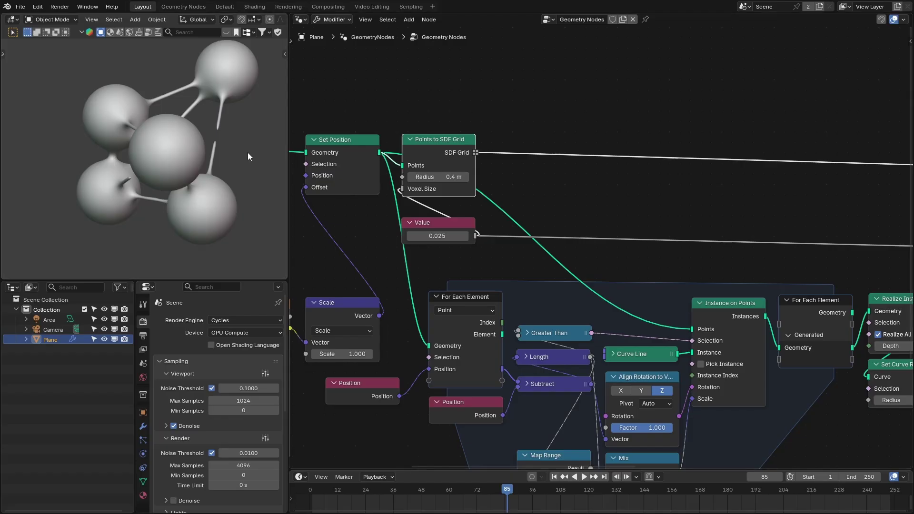
pyautogui.click(436, 176)
pyautogui.write('.5')
pyautogui.press('Return')
pyautogui.moveTo(446, 152); pyautogui.dragTo(414, 60)
# - Duplicate the Points to SDF Grid node with its input links, place the copy below, and set its radius to 0.45 m
pyautogui.hotkey('shift', 'd')
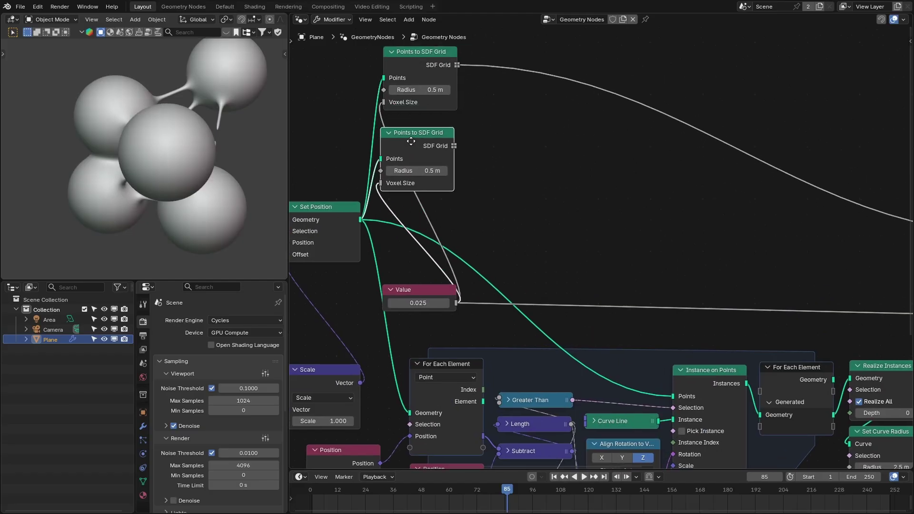
pyautogui.click(411, 141)
pyautogui.click(424, 170)
pyautogui.press('BackSpace')
pyautogui.write('.45')
pyautogui.press('Return')
pyautogui.click(505, 129)
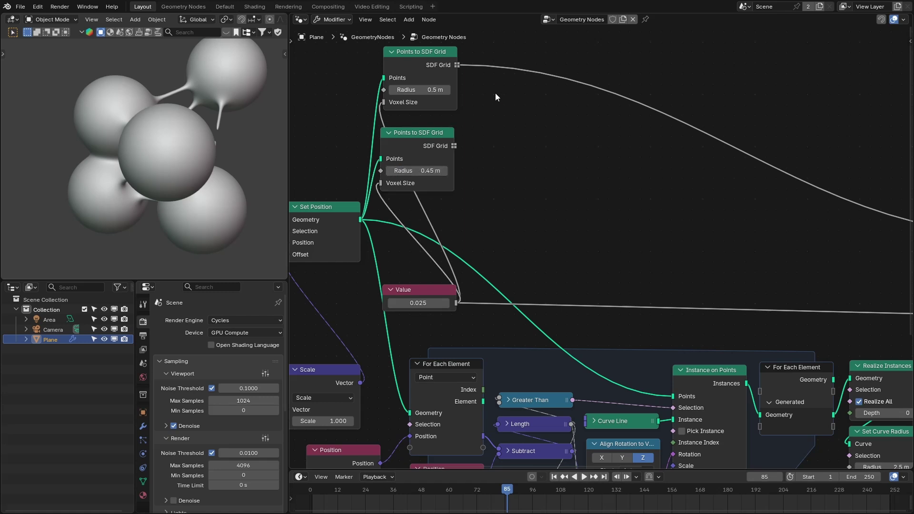
# - Add an SDF Grid Boolean node set to Difference on the output link of the 0.5 m Points to SDF Grid
pyautogui.hotkey('shift', 'a')
pyautogui.moveTo(459, 136)
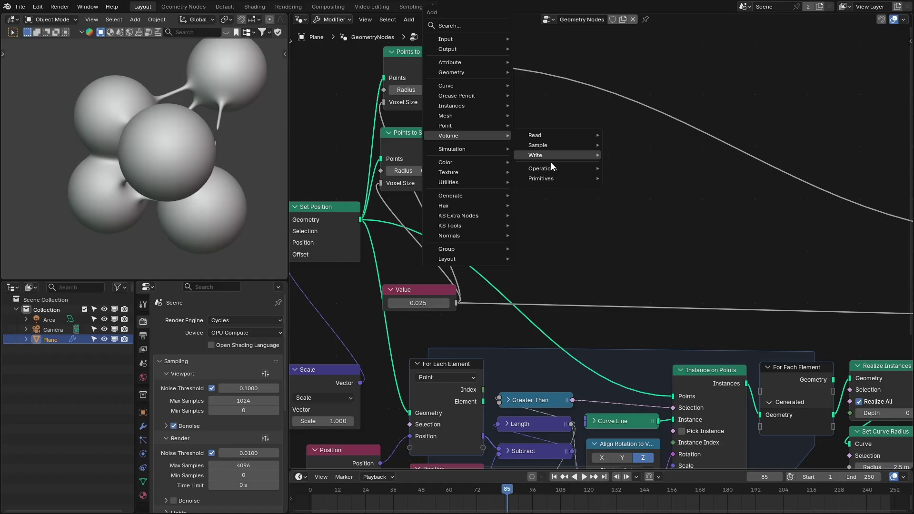
pyautogui.moveTo(551, 168)
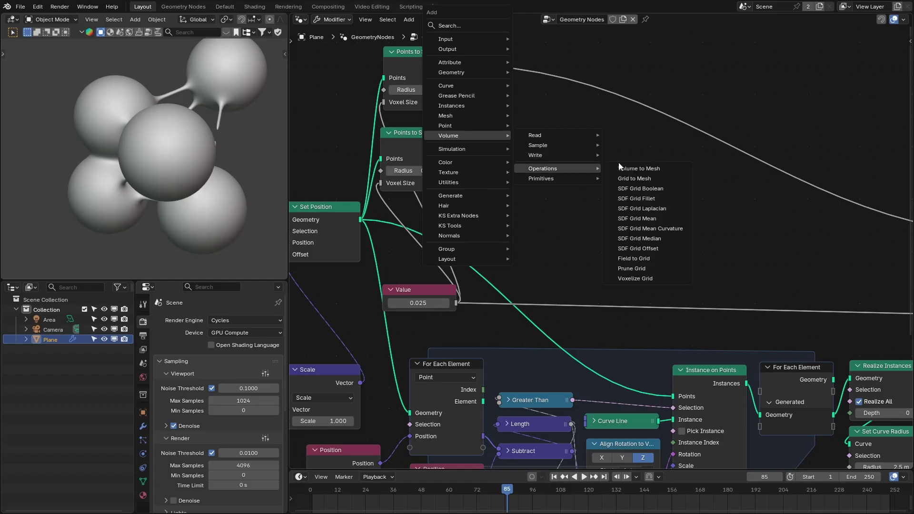
pyautogui.click(656, 188)
pyautogui.click(524, 59)
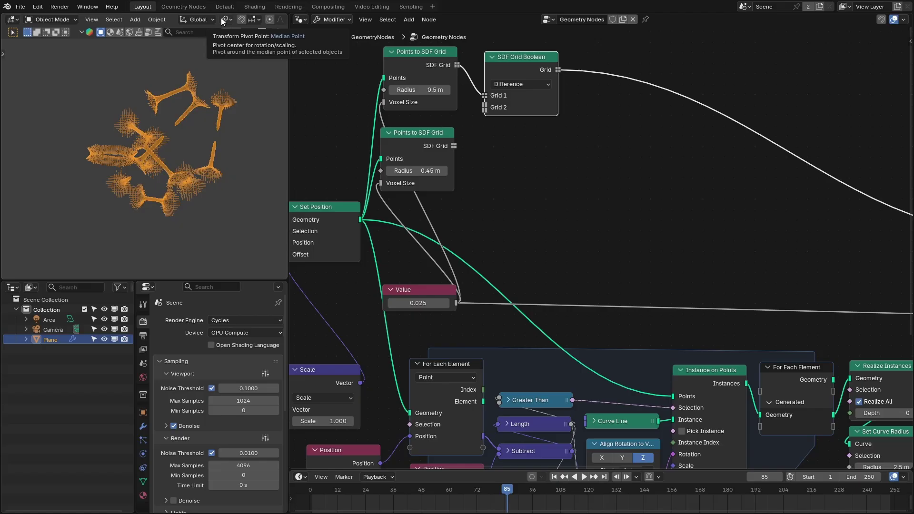
# - Turn on the viewport overlays and raise the wireframe amount to display the dense mesh edges
pyautogui.scroll(-5, 225, 18)
pyautogui.click(246, 19)
pyautogui.click(256, 19)
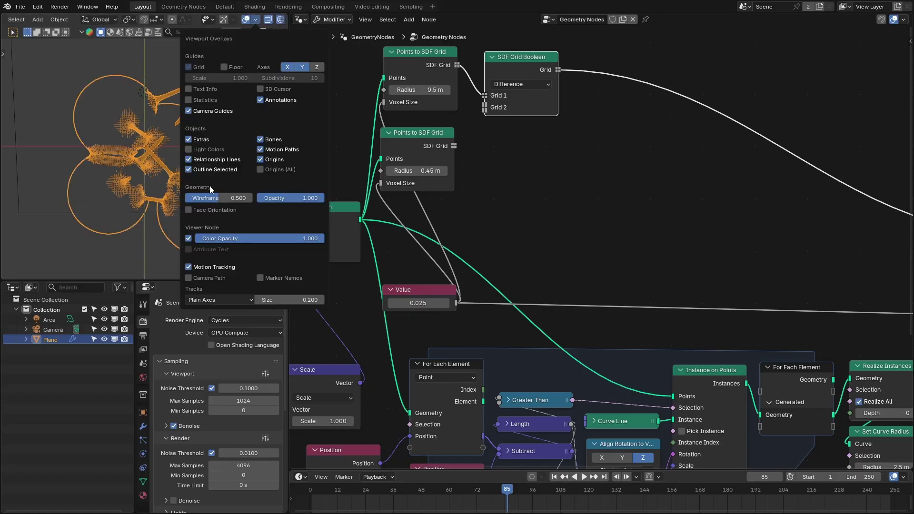
pyautogui.moveTo(210, 197); pyautogui.dragTo(245, 197)
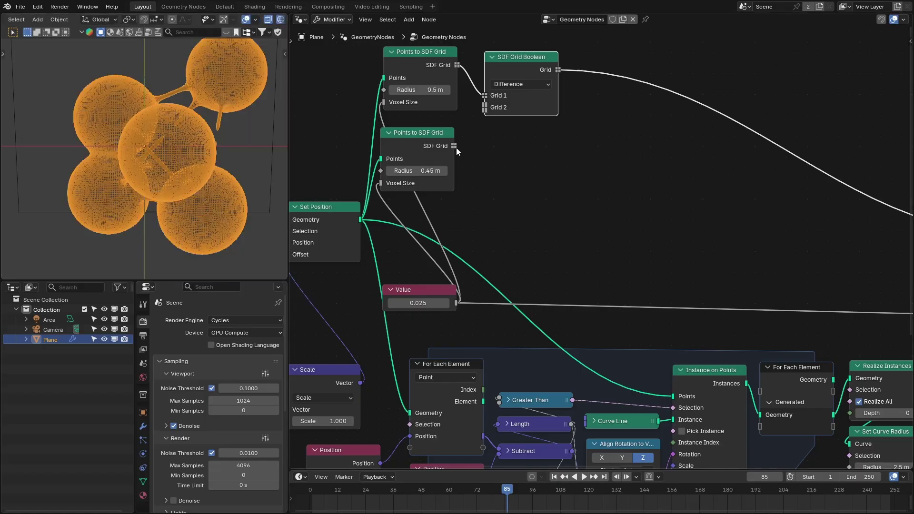
# - Connect the 0.45 m Points to SDF Grid output to Grid 2 of the Difference boolean and inspect the hollow spheres
pyautogui.moveTo(454, 146); pyautogui.dragTo(489, 110)
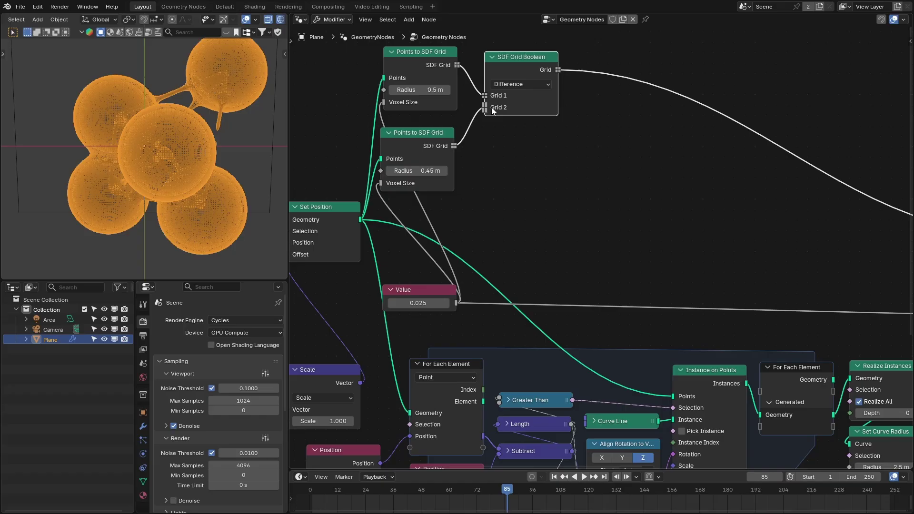
pyautogui.scroll(6, 153, 150)
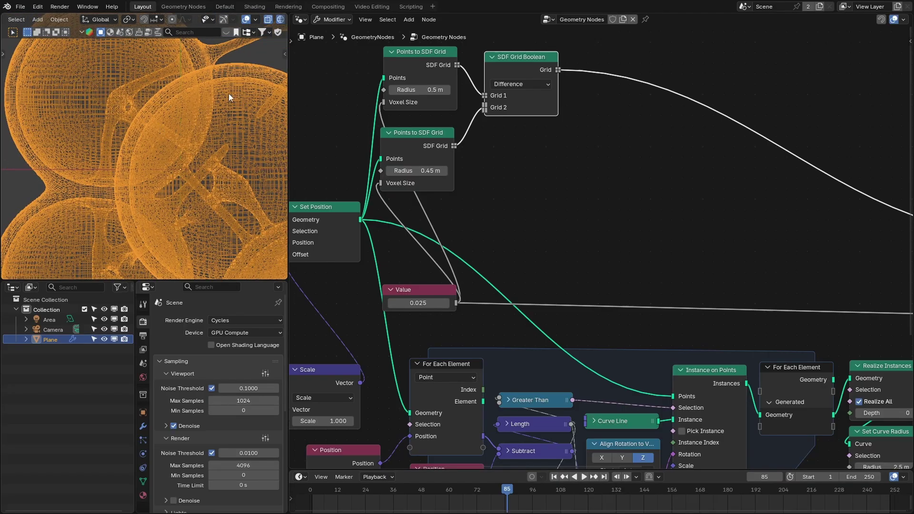
pyautogui.keyDown('shift'); pyautogui.moveTo(81, 74); pyautogui.dragTo(153, 139, button='middle'); pyautogui.keyUp('shift')
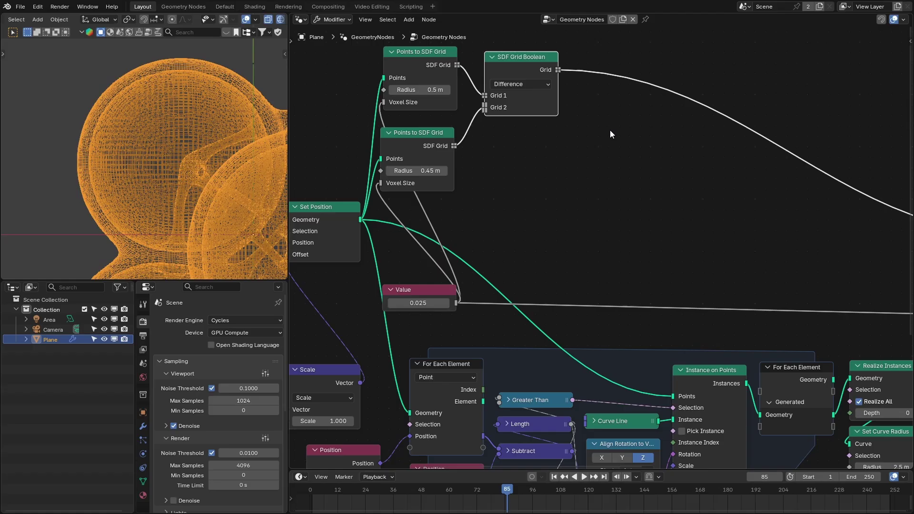
# - Duplicate the 0.45 m Points to SDF Grid node with its links below the original and set the copy's radius to 0.3 m
pyautogui.scroll(-2, 610, 130)
pyautogui.click(413, 145)
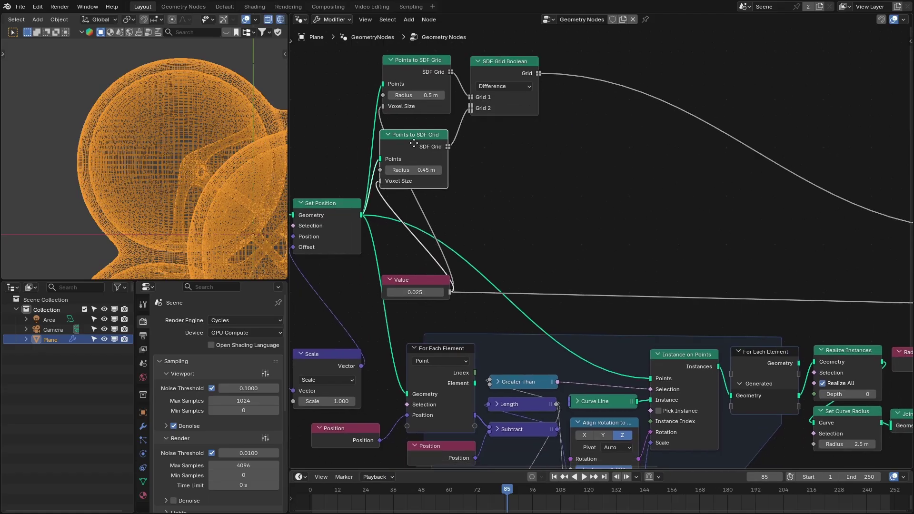
pyautogui.hotkey('shift', 'd')
pyautogui.click(413, 215)
pyautogui.click(413, 240)
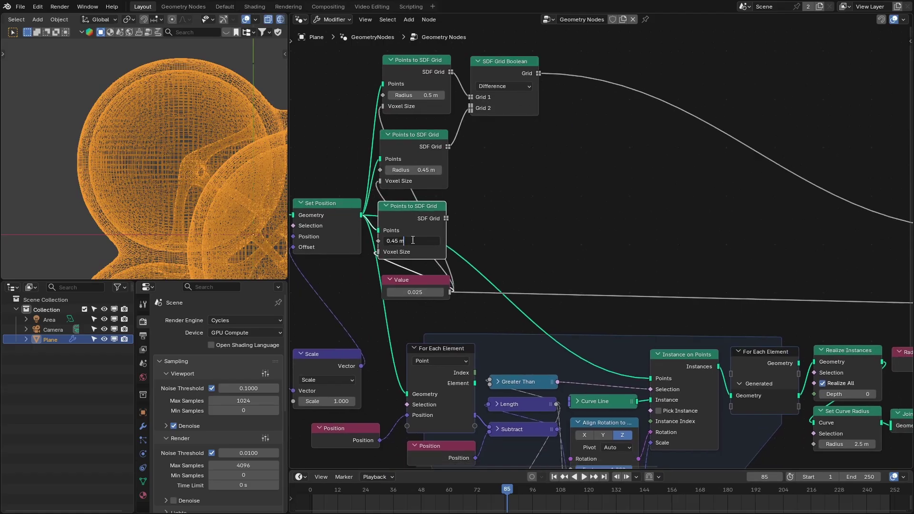
pyautogui.hotkey('ctrl', 'a')
pyautogui.press('BackSpace')
pyautogui.press('Return')
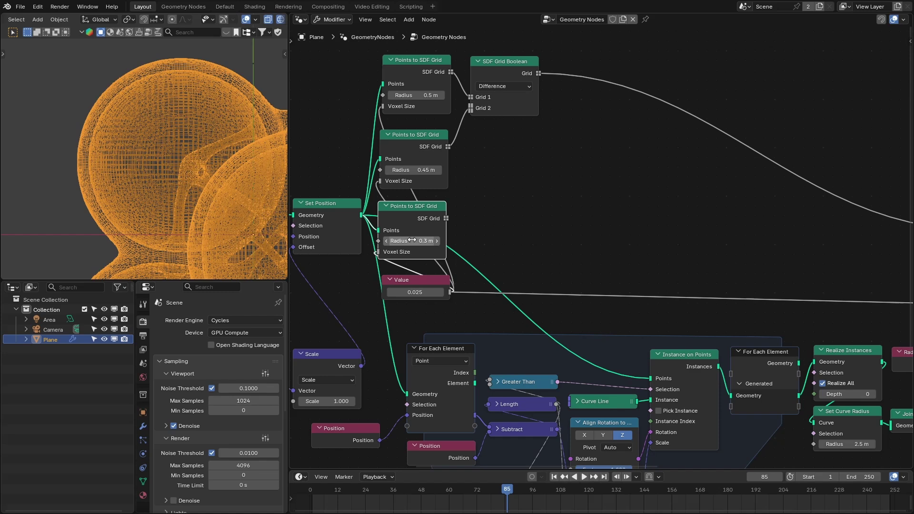
pyautogui.click(487, 70)
pyautogui.hotkey('shift', 'd')
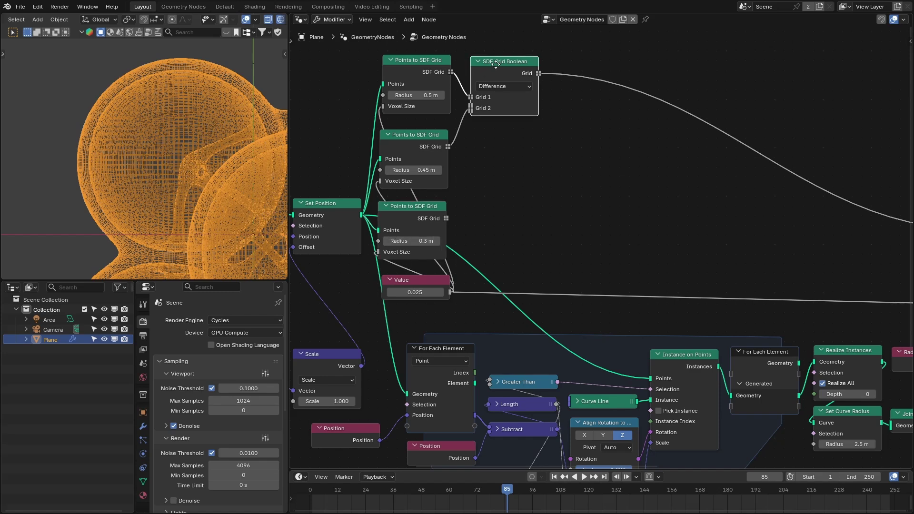
pyautogui.click(573, 95)
pyautogui.moveTo(447, 219); pyautogui.dragTo(555, 129)
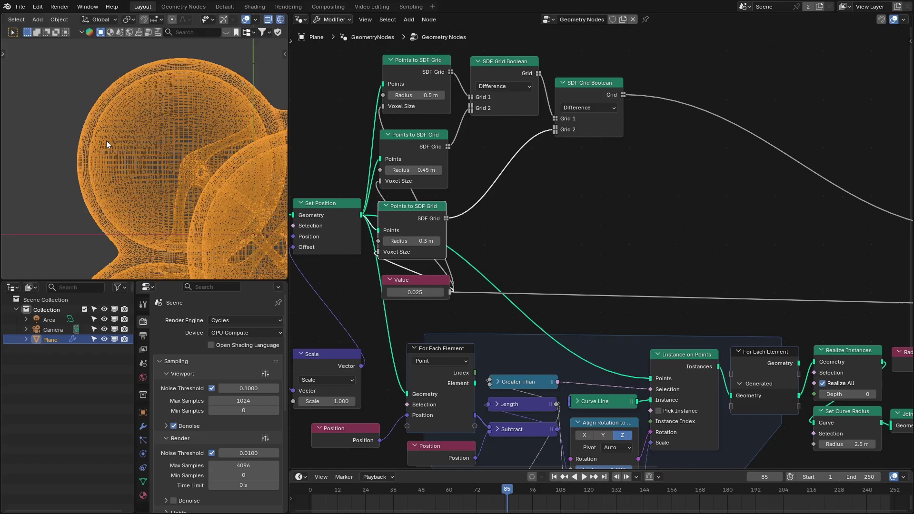
pyautogui.click(599, 86)
pyautogui.hotkey('ctrl', 'x')
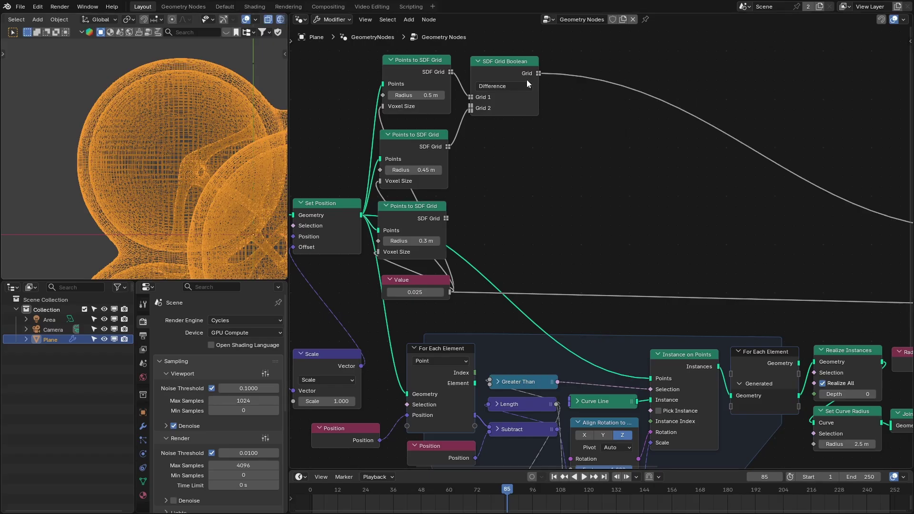
# - Insert a duplicate Difference boolean between the 0.45 m grid and the outer boolean's Grid 2, and connect the 0.3 m grid to its Grid 2
pyautogui.moveTo(507, 70); pyautogui.dragTo(605, 67)
pyautogui.hotkey('shift', 'd')
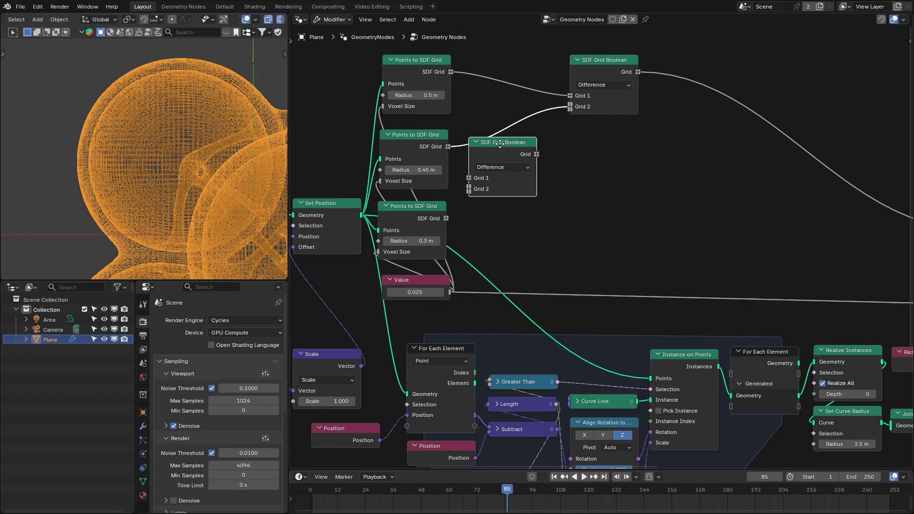
pyautogui.click(465, 145)
pyautogui.moveTo(445, 219); pyautogui.dragTo(463, 186)
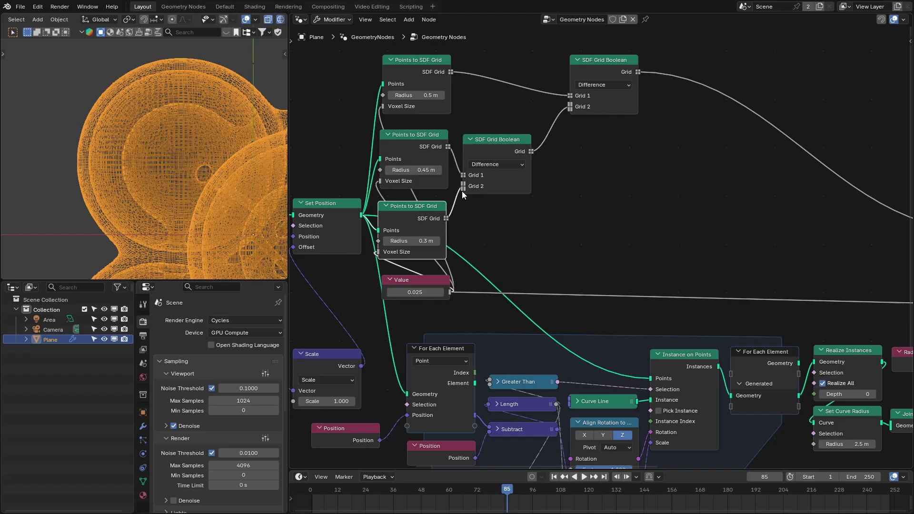
pyautogui.moveTo(607, 64)
pyautogui.mouseDown()
pyautogui.moveTo(586, 56)
pyautogui.moveTo(607, 57)
pyautogui.moveTo(595, 86)
pyautogui.moveTo(590, 61)
pyautogui.mouseUp()
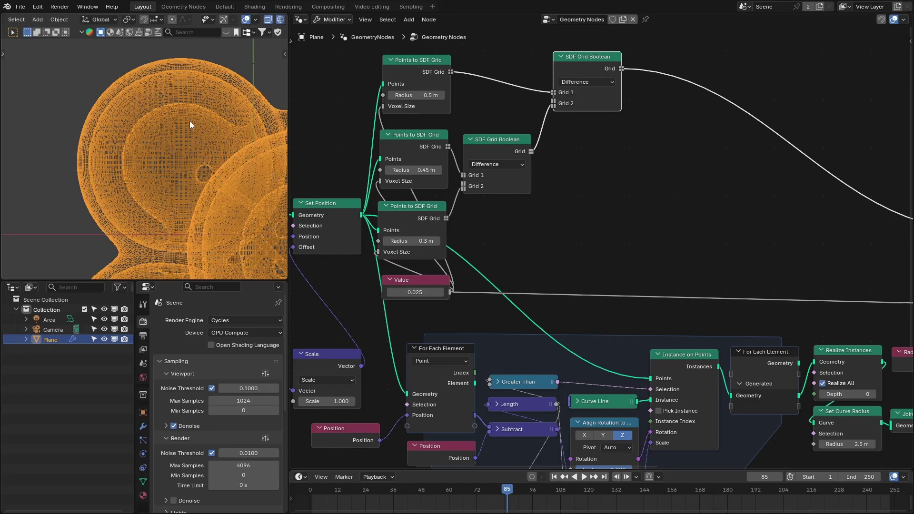
# - Examine the nested sphere shells in the viewport and temporarily preview the connecting curves output by Realize Instances
pyautogui.scroll(-2, 189, 121)
pyautogui.keyDown('shift'); pyautogui.moveTo(212, 150); pyautogui.dragTo(204, 108, button='middle'); pyautogui.keyUp('shift')
pyautogui.scroll(2, 147, 101)
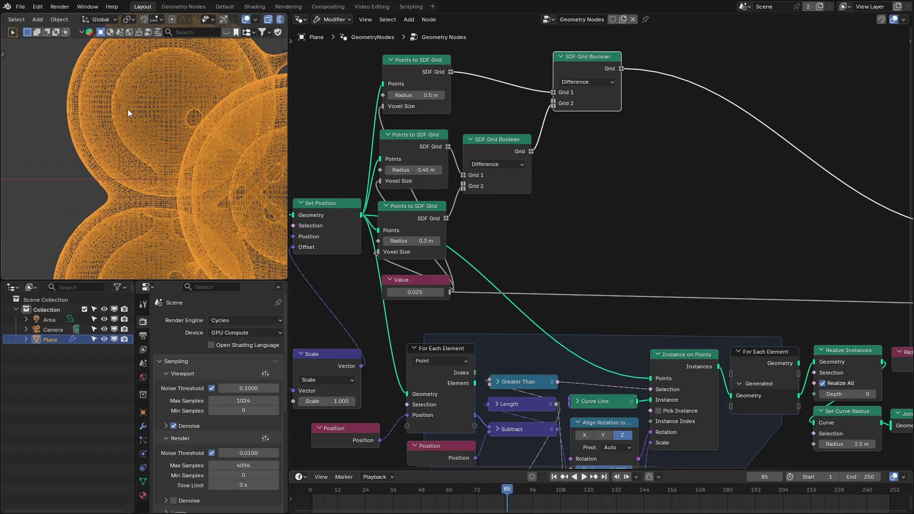
pyautogui.moveTo(176, 90); pyautogui.dragTo(203, 163, button='middle')
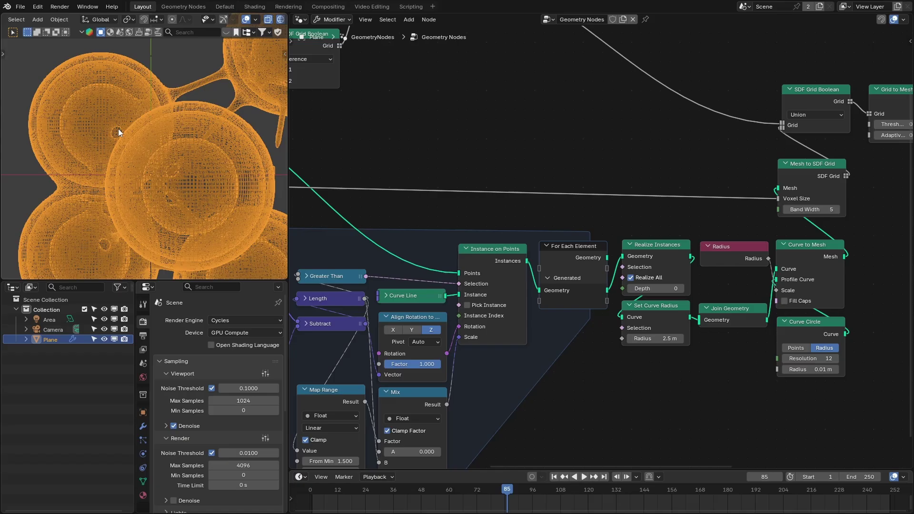
pyautogui.moveTo(719, 159); pyautogui.dragTo(695, 155, button='middle')
pyautogui.keyDown('ctrl'); pyautogui.keyDown('alt'); pyautogui.moveTo(804, 138); pyautogui.dragTo(761, 148, button='right'); pyautogui.keyUp('alt'); pyautogui.keyUp('ctrl')
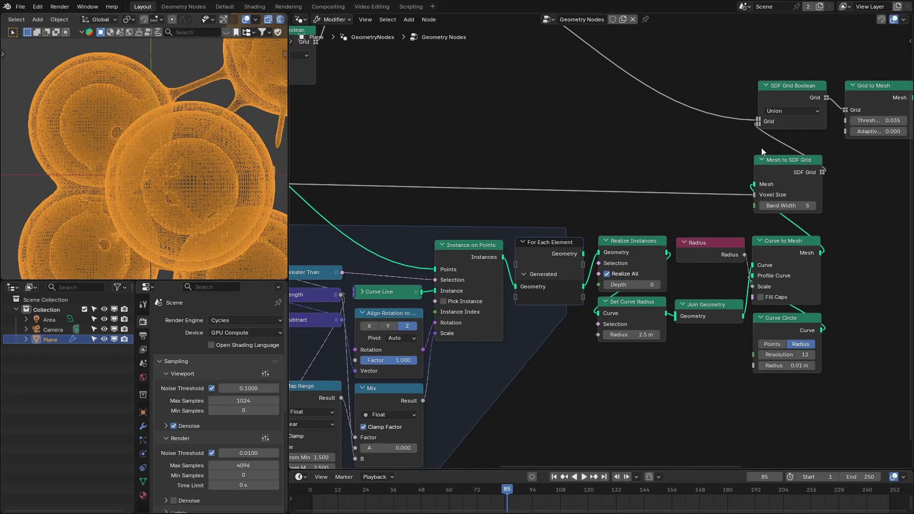
pyautogui.keyDown('ctrl'); pyautogui.keyDown('shift'); pyautogui.click(632, 244); pyautogui.keyUp('shift'); pyautogui.keyUp('ctrl')
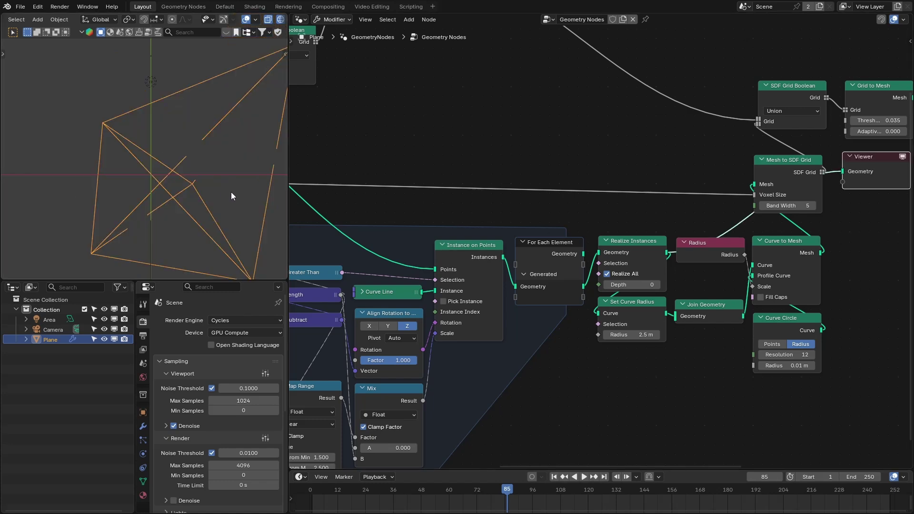
pyautogui.press('x')
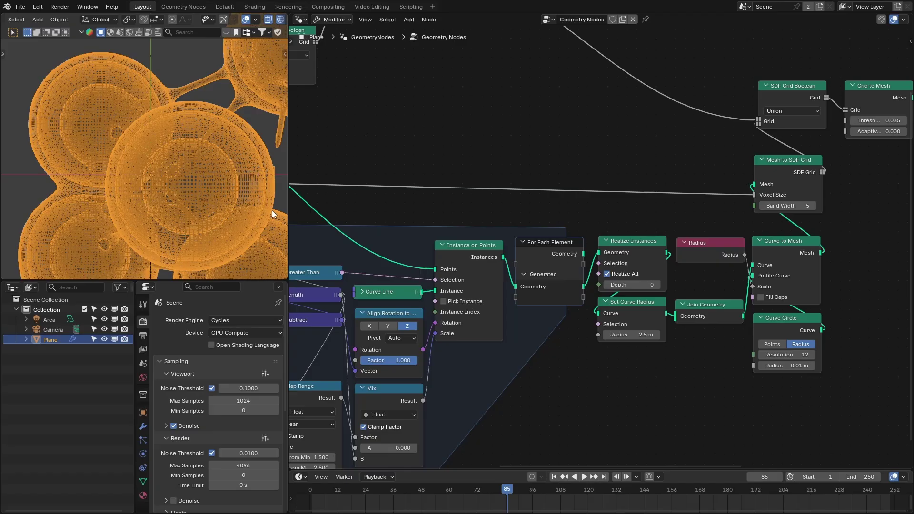
pyautogui.moveTo(185, 114); pyautogui.dragTo(148, 114, button='middle')
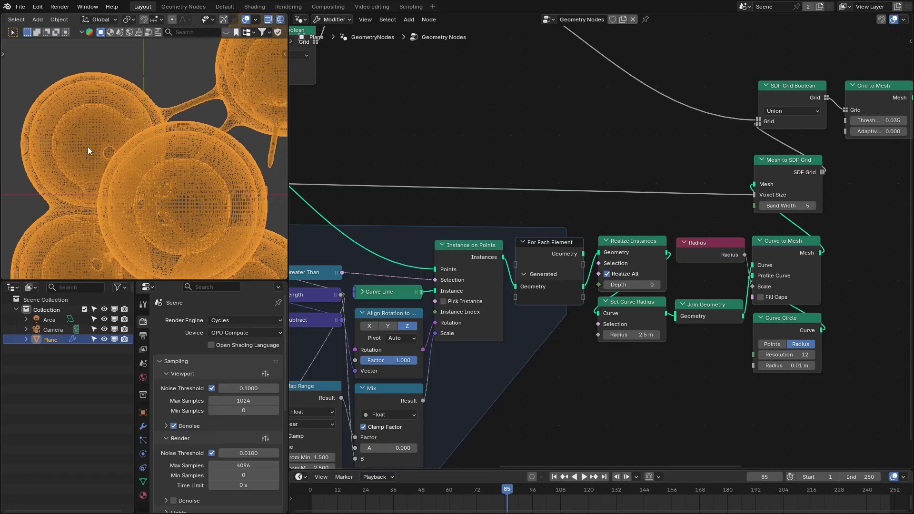
# - Shift the Curve to Mesh, Mesh to SDF Grid, Union boolean and all downstream nodes right to make room after Join Geometry
pyautogui.scroll(-3, 741, 210)
pyautogui.moveTo(830, 248); pyautogui.dragTo(505, 226, button='middle')
pyautogui.moveTo(399, 63); pyautogui.dragTo(862, 348)
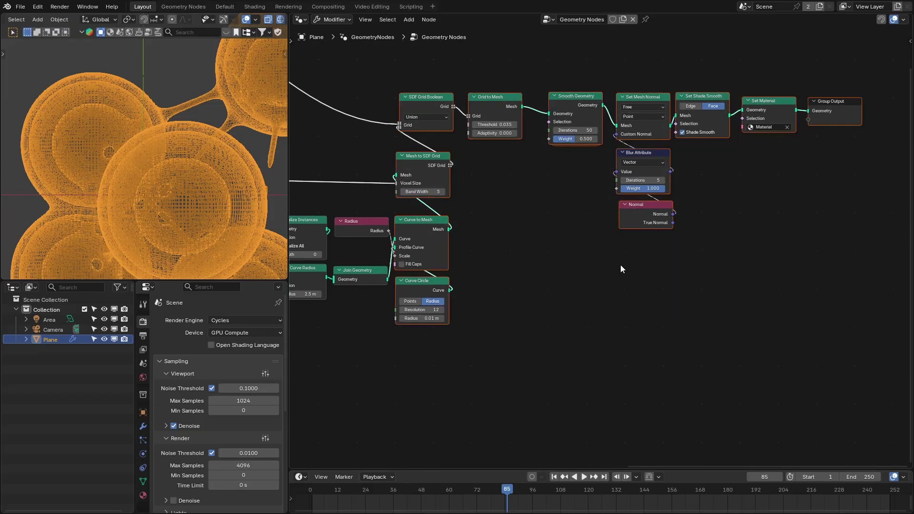
pyautogui.moveTo(415, 162); pyautogui.dragTo(476, 163)
# - Move the Radius input node below the chain and remove Join Geometry while keeping the curve link intact
pyautogui.scroll(4, 399, 226)
pyautogui.moveTo(400, 226); pyautogui.dragTo(496, 209, button='middle')
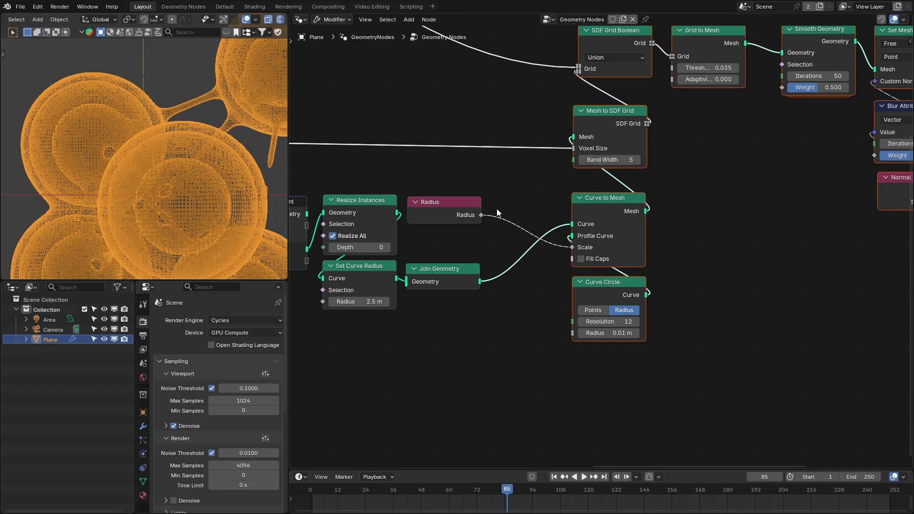
pyautogui.click(496, 209)
pyautogui.moveTo(438, 203); pyautogui.dragTo(477, 314)
pyautogui.click(443, 272)
pyautogui.hotkey('ctrl', 'x')
# - Place Set Curve Radius directly before Curve to Mesh, with the Radius input node just beneath it
pyautogui.moveTo(371, 275); pyautogui.dragTo(531, 208)
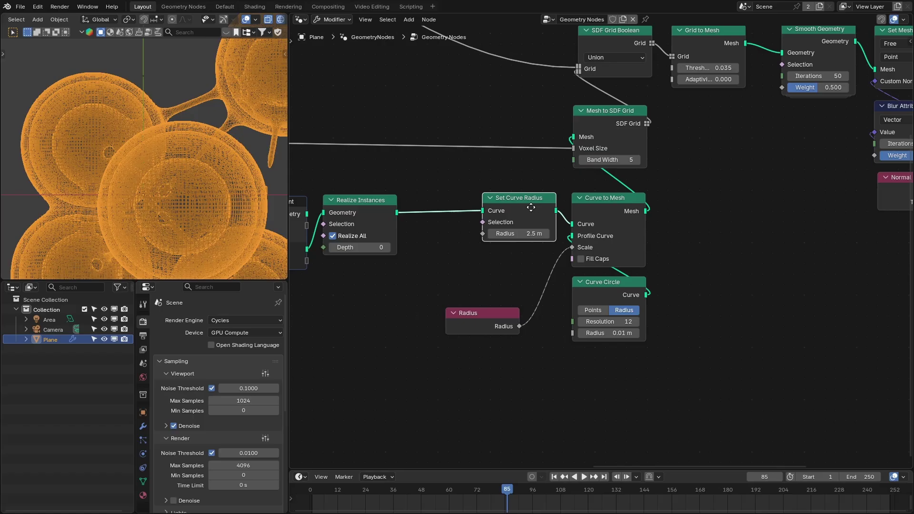
pyautogui.moveTo(482, 320); pyautogui.dragTo(521, 261)
pyautogui.moveTo(515, 205); pyautogui.dragTo(518, 205)
# - Insert a Trim Curve node between Realize Instances and Set Curve Radius, making room for it, and switch it to Length mode
pyautogui.moveTo(438, 209); pyautogui.dragTo(543, 208, button='middle')
pyautogui.scroll(1, 558, 200)
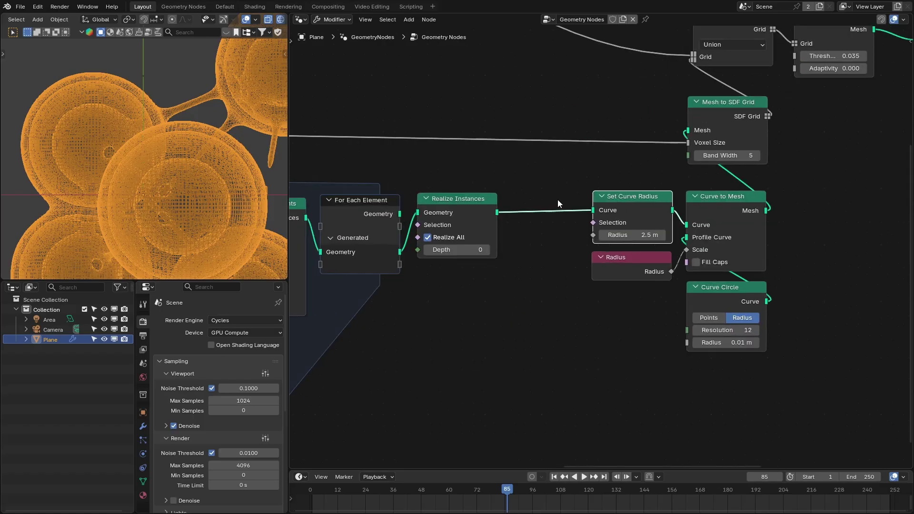
pyautogui.moveTo(620, 378); pyautogui.dragTo(746, 204)
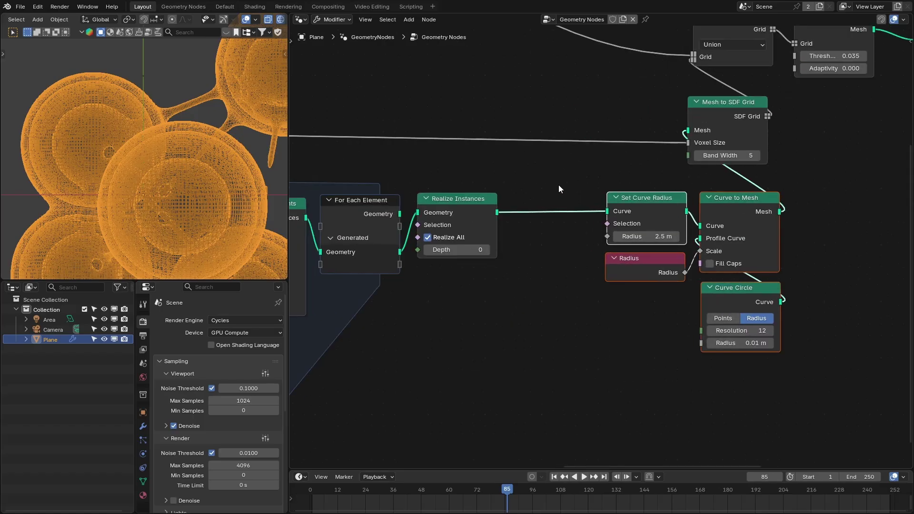
pyautogui.hotkey('shift', 'a')
pyautogui.click(523, 75)
pyautogui.write('trim')
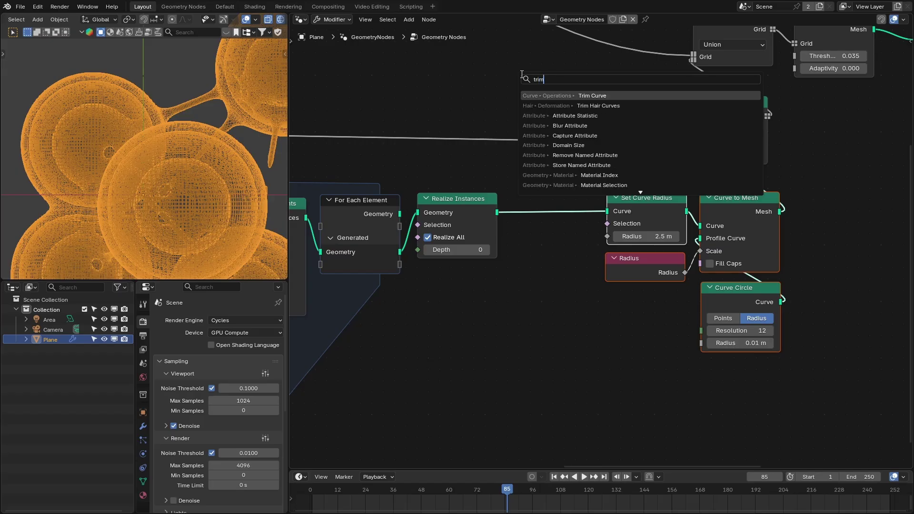
pyautogui.press('Return')
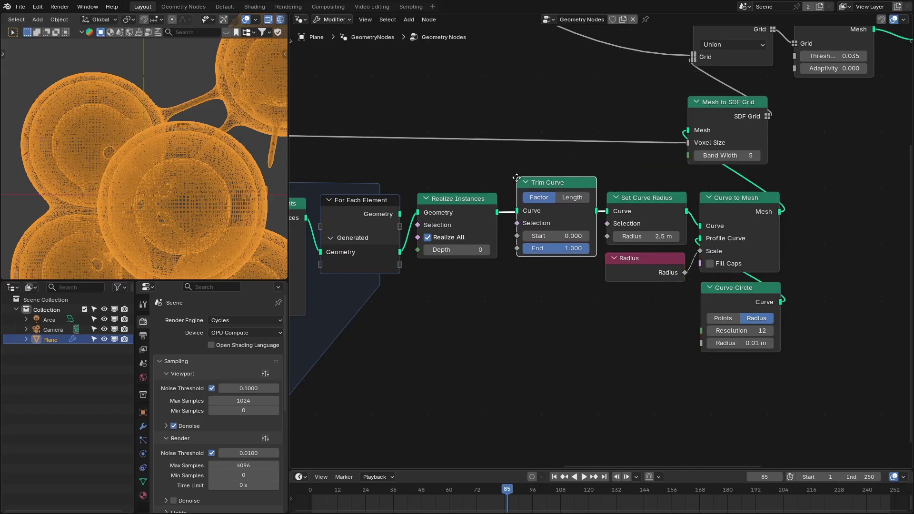
pyautogui.click(508, 193)
pyautogui.click(564, 211)
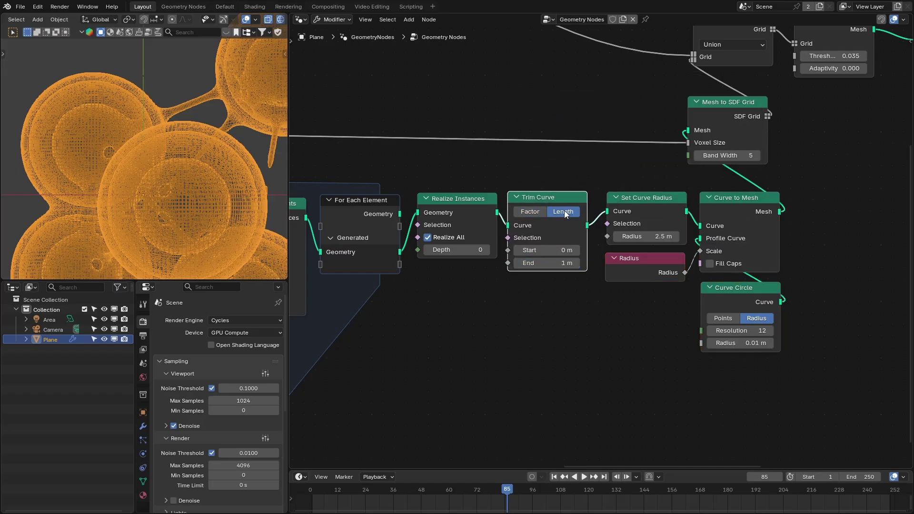
# - Center Trim Curve between its neighboring nodes and preview its output through a Viewer node
pyautogui.moveTo(508, 174); pyautogui.dragTo(598, 198, button='middle')
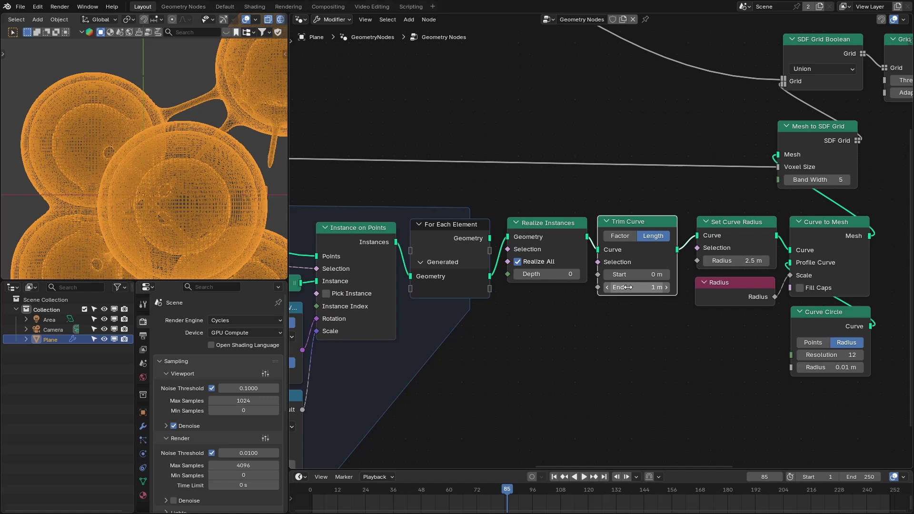
pyautogui.moveTo(637, 221); pyautogui.dragTo(643, 223)
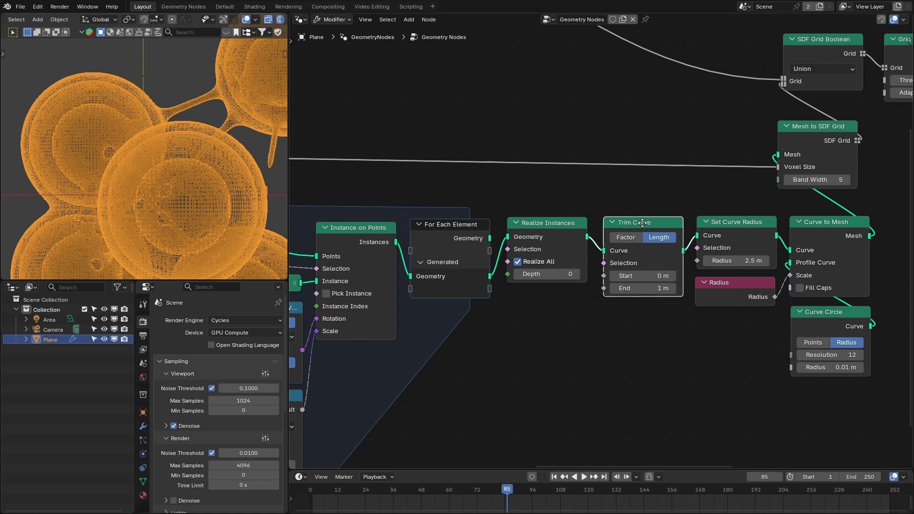
pyautogui.keyDown('ctrl'); pyautogui.keyDown('shift'); pyautogui.click(640, 238); pyautogui.keyUp('shift'); pyautogui.keyUp('ctrl')
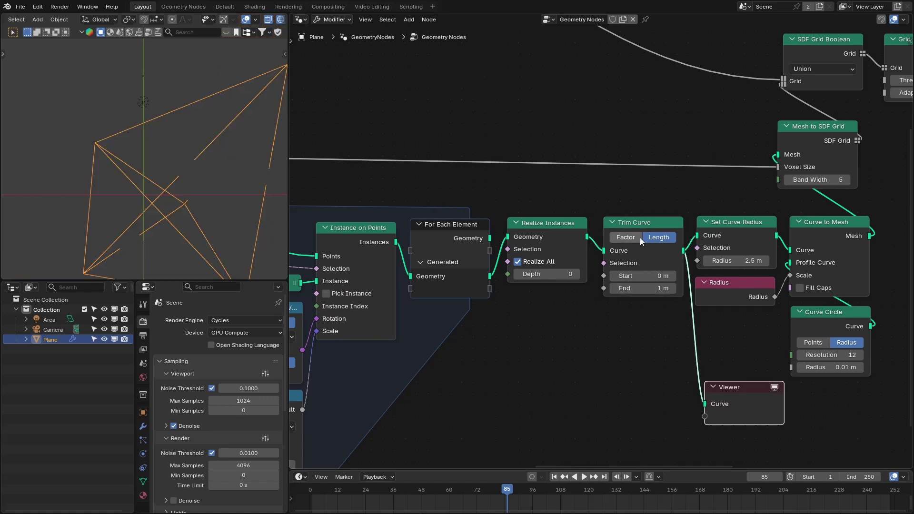
pyautogui.moveTo(668, 276); pyautogui.dragTo(659, 275, button='middle')
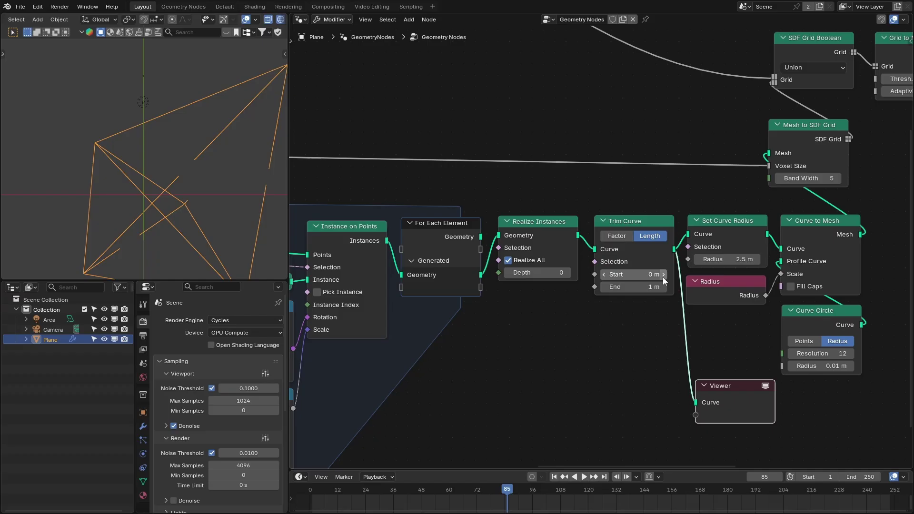
# - Set Trim Curve's Start length to 0.5 m
pyautogui.scroll(-4, 502, 141)
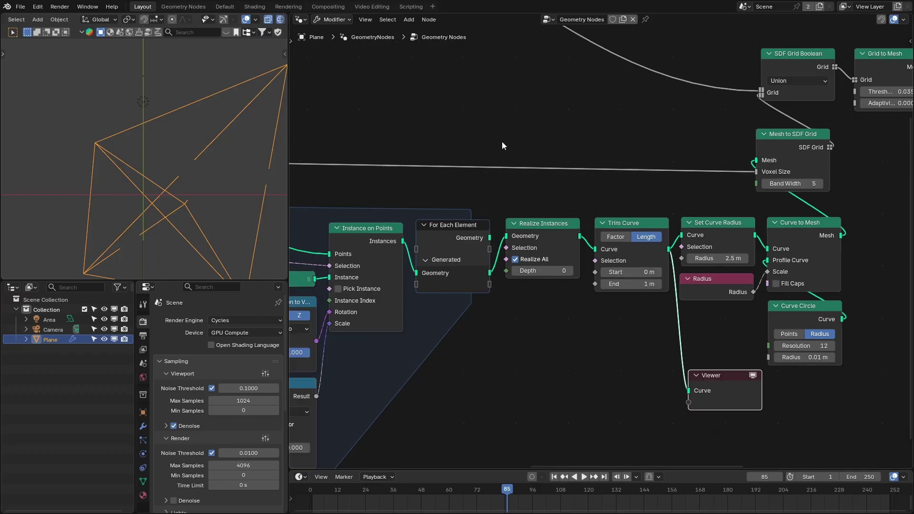
pyautogui.moveTo(445, 140); pyautogui.dragTo(669, 221, button='middle')
pyautogui.moveTo(731, 226); pyautogui.dragTo(538, 166, button='middle')
pyautogui.scroll(3, 658, 253)
pyautogui.click(690, 291)
pyautogui.press('BackSpace')
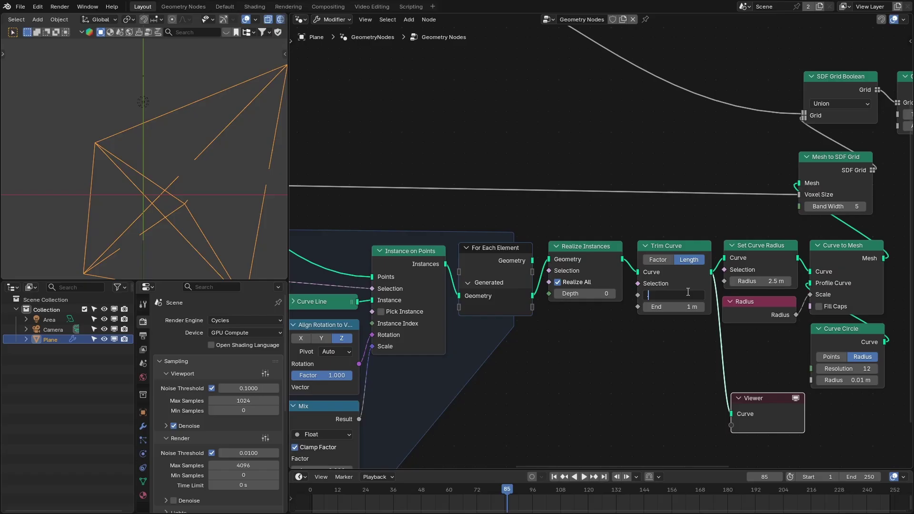
pyautogui.write('.5')
pyautogui.press('Return')
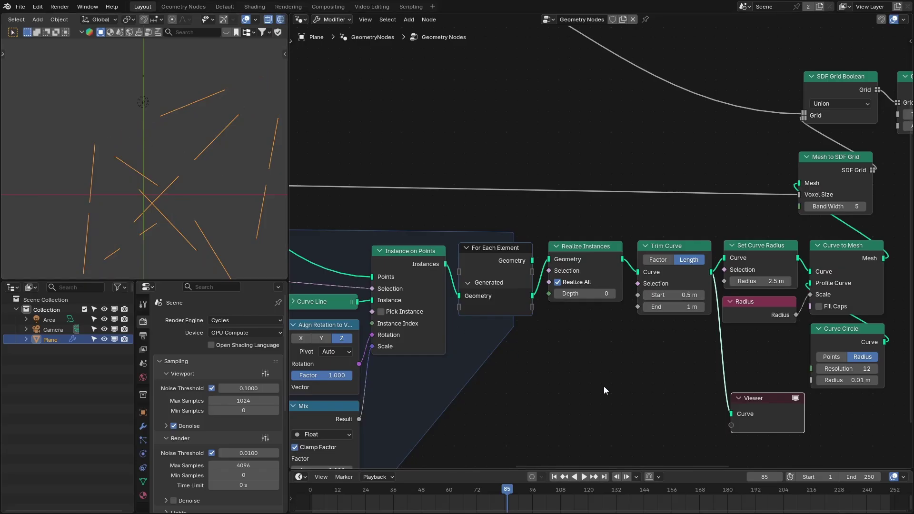
# - Try an End length of about 1.84 m on Trim Curve
pyautogui.scroll(1, 603, 387)
pyautogui.moveTo(604, 386); pyautogui.dragTo(556, 288, button='middle')
pyautogui.moveTo(631, 229); pyautogui.dragTo(650, 229)
# - Add a Spline Length node below Realize Instances and connect its Length to Trim Curve's End
pyautogui.moveTo(508, 234); pyautogui.dragTo(517, 235, button='middle')
pyautogui.hotkey('shift', 'a')
pyautogui.write('s')
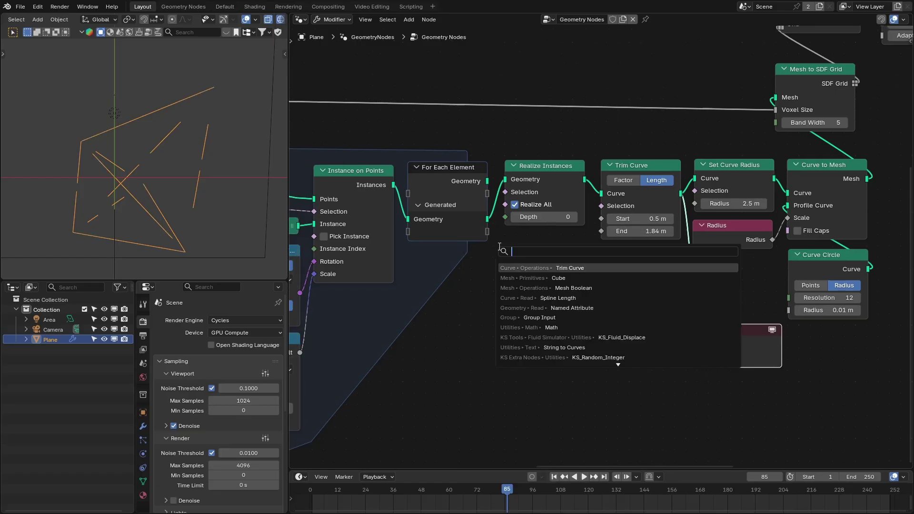
pyautogui.write('pline')
pyautogui.press('Return')
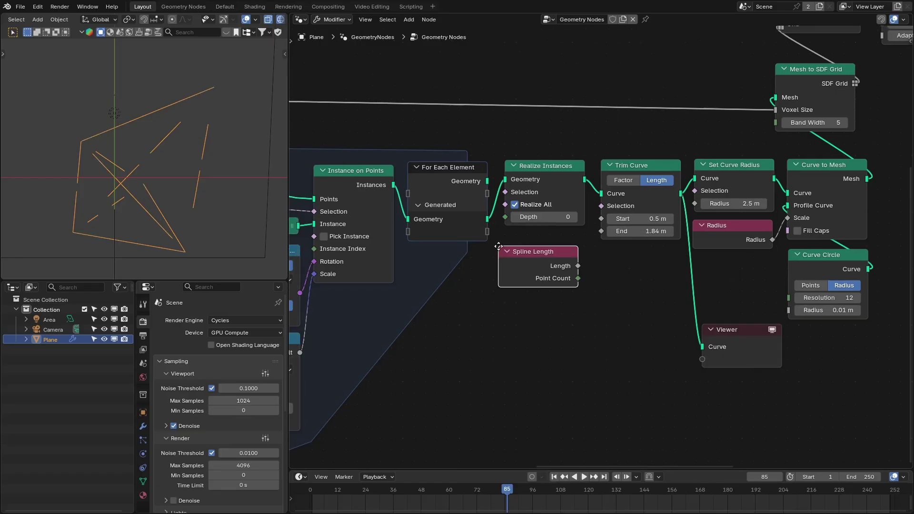
pyautogui.click(510, 242)
pyautogui.moveTo(583, 257); pyautogui.dragTo(601, 231)
# - Insert a Subtract node with value 0.5 between Spline Length and Trim Curve's End, and hide Spline Length's unused output
pyautogui.click(589, 264)
pyautogui.hotkey('shift', 'a')
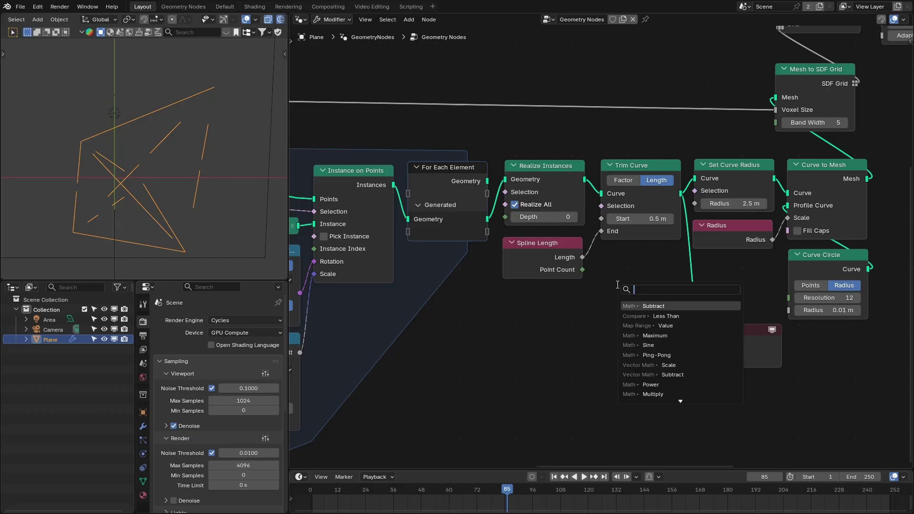
pyautogui.write('subtra')
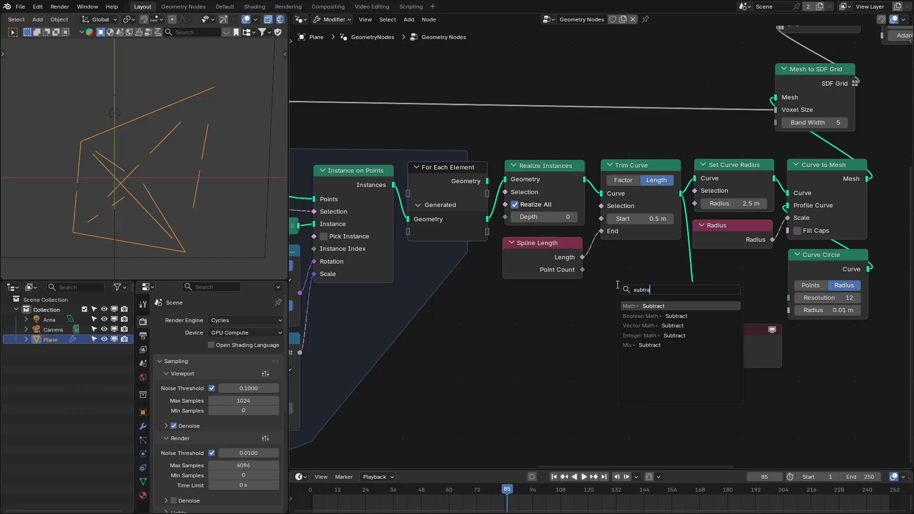
pyautogui.press('Return')
pyautogui.click(632, 255)
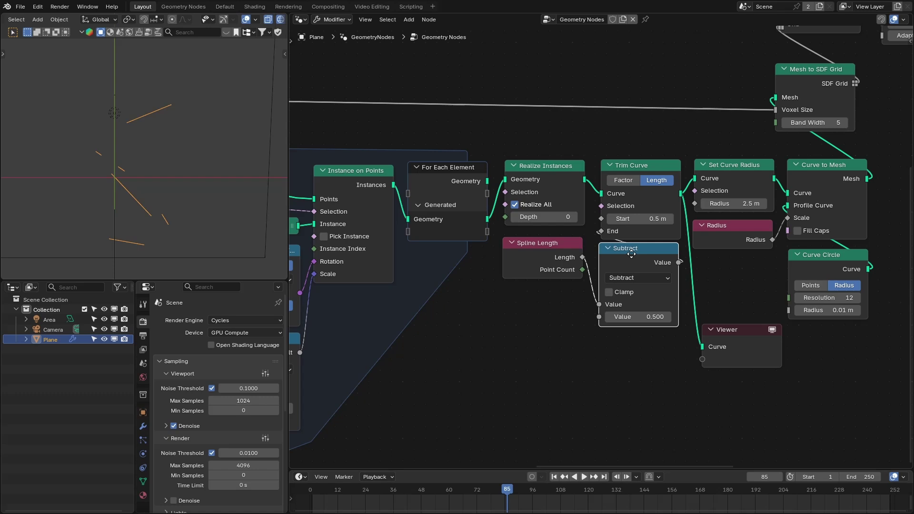
pyautogui.moveTo(631, 254); pyautogui.dragTo(632, 256)
pyautogui.moveTo(549, 253); pyautogui.dragTo(551, 256)
pyautogui.hotkey('ctrl', 'h')
# - Play the animation from the start to check the trimmed curves, and remove the Viewer node
pyautogui.hotkey('shift', 'Left')
pyautogui.press('space')
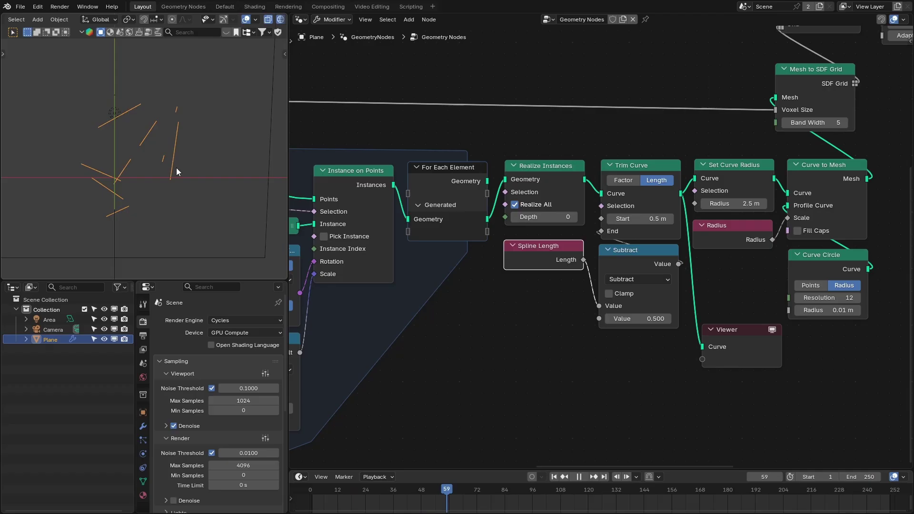
pyautogui.press('space')
pyautogui.click(735, 352)
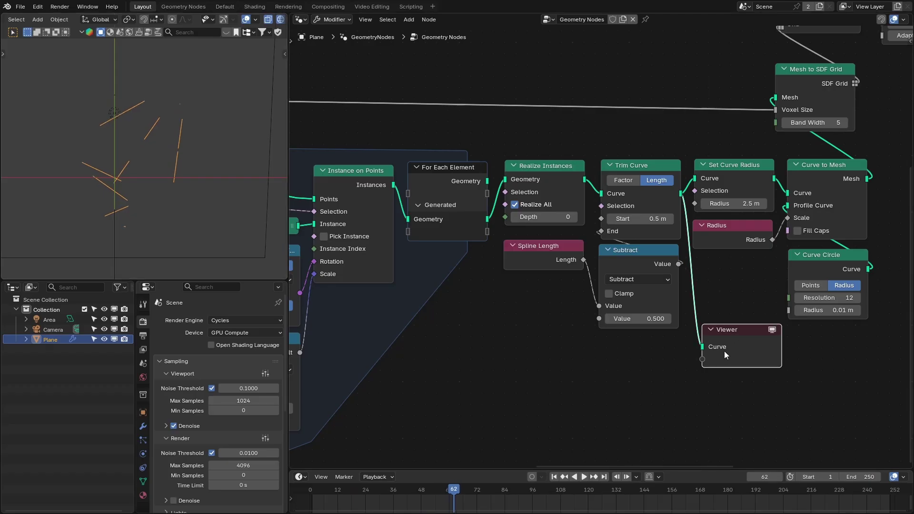
pyautogui.press('x')
# - Play the animation and examine the strands connecting the sphere shells up close and from a distance
pyautogui.scroll(6, 153, 153)
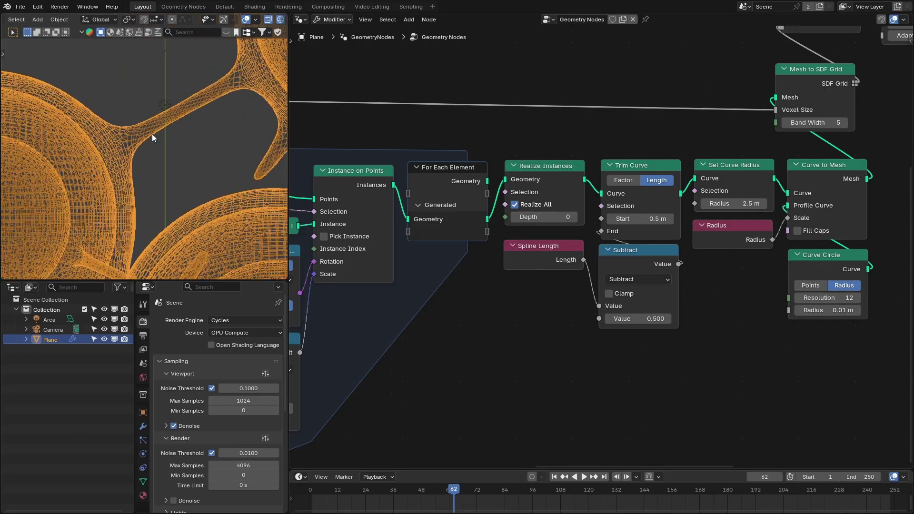
pyautogui.press('space')
pyautogui.scroll(-4, 148, 133)
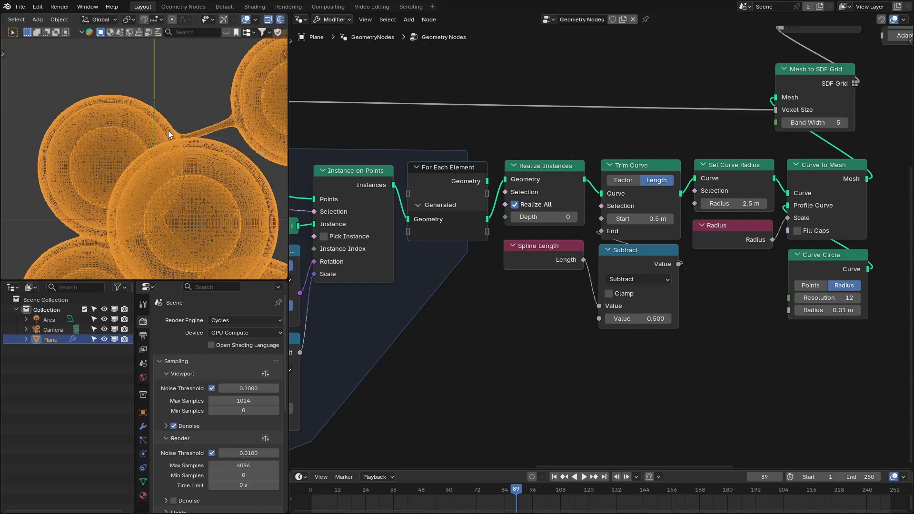
pyautogui.scroll(-5, 187, 139)
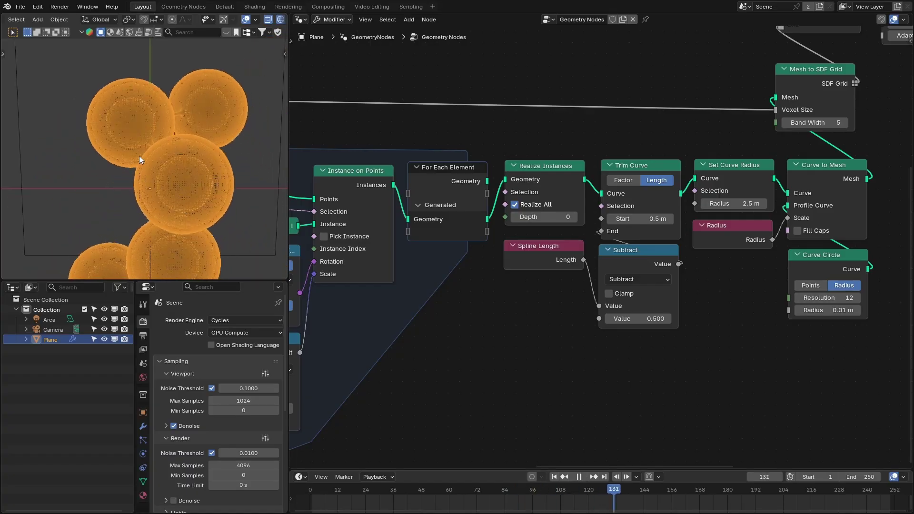
pyautogui.scroll(3, 153, 130)
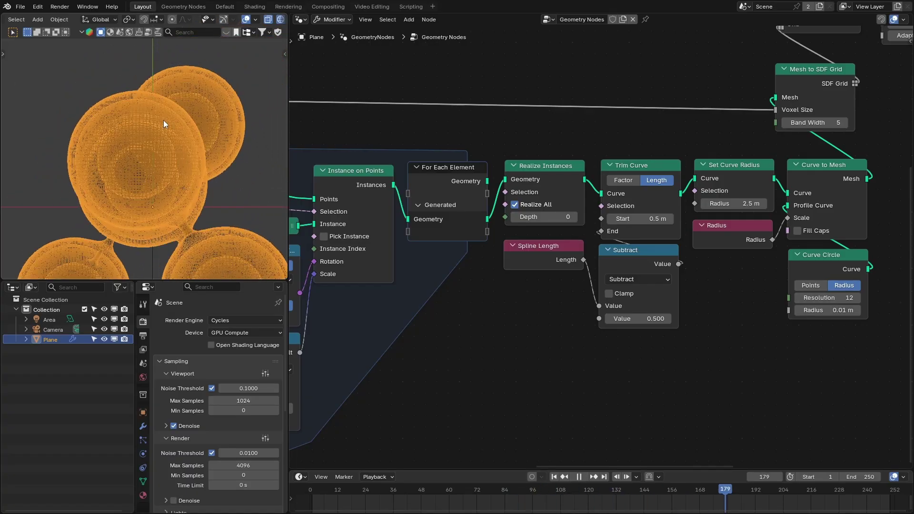
pyautogui.scroll(5, 161, 141)
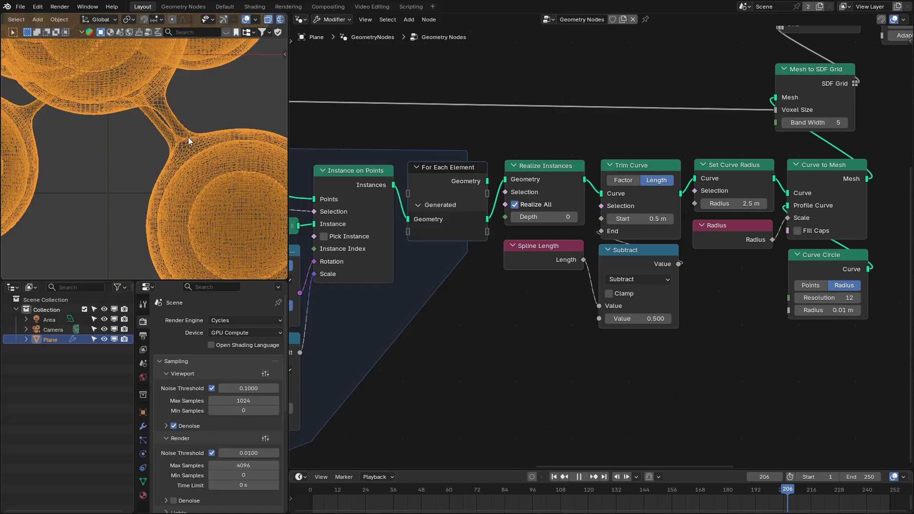
pyautogui.press('space')
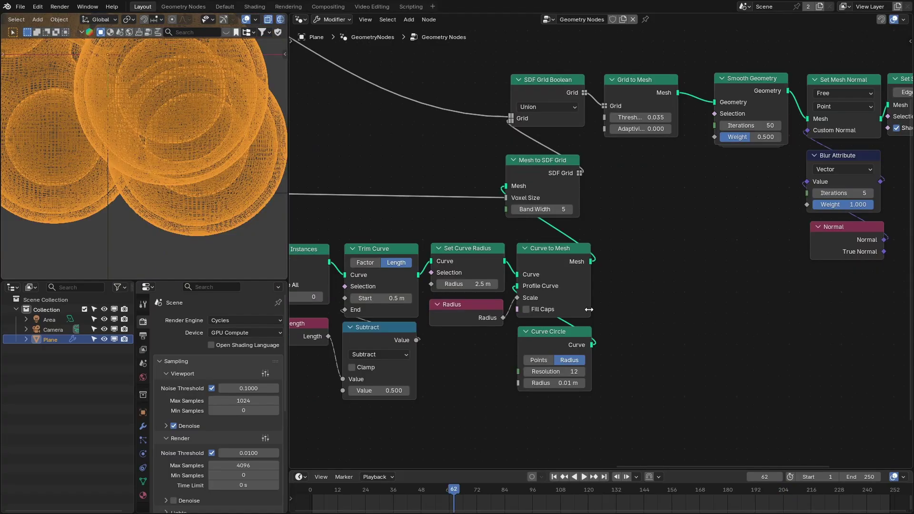
# - Enable Fill Caps on Curve to Mesh and place Curve Circle directly below the Radius node
pyautogui.click(541, 309)
pyautogui.moveTo(564, 338); pyautogui.dragTo(474, 341)
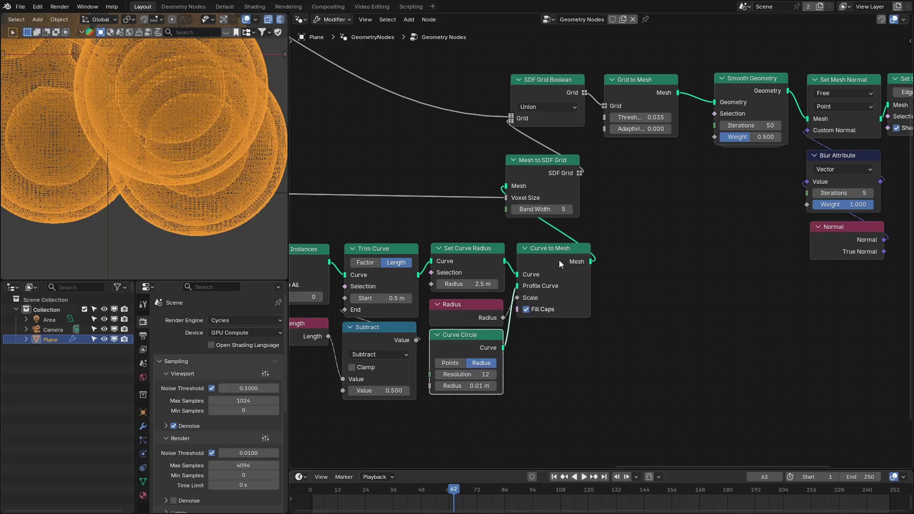
# - Switch the viewport from wireframe to solid shading and inspect the Curve to Mesh output through a temporary Viewer node
pyautogui.keyDown('ctrl'); pyautogui.keyDown('shift'); pyautogui.click(584, 262); pyautogui.keyUp('shift'); pyautogui.keyUp('ctrl')
pyautogui.hotkey('shift', 'z')
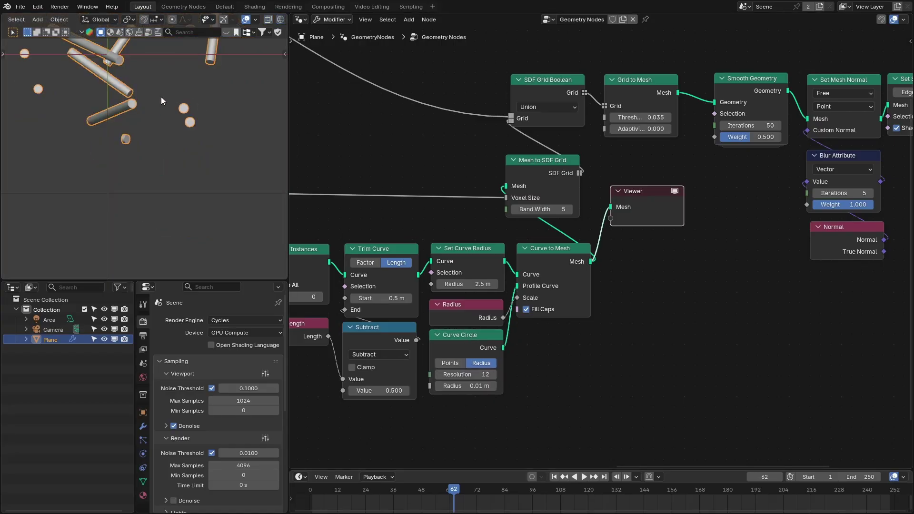
pyautogui.keyDown('shift'); pyautogui.moveTo(146, 96); pyautogui.dragTo(171, 147, button='middle'); pyautogui.keyUp('shift')
pyautogui.scroll(1, 136, 93)
pyautogui.press('Delete')
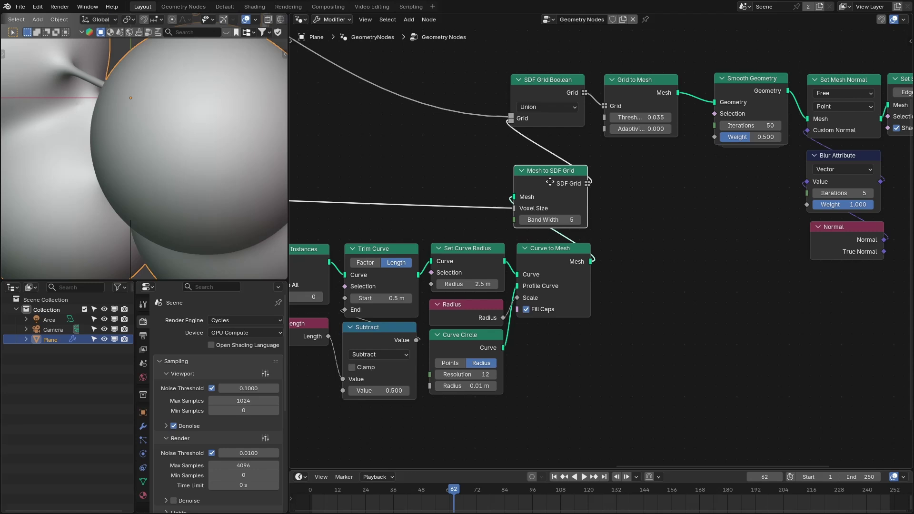
# - Align Mesh to SDF Grid and the Union boolean above Curve to Mesh, and tidy Grid to Mesh beside the boolean
pyautogui.moveTo(548, 178); pyautogui.dragTo(559, 181)
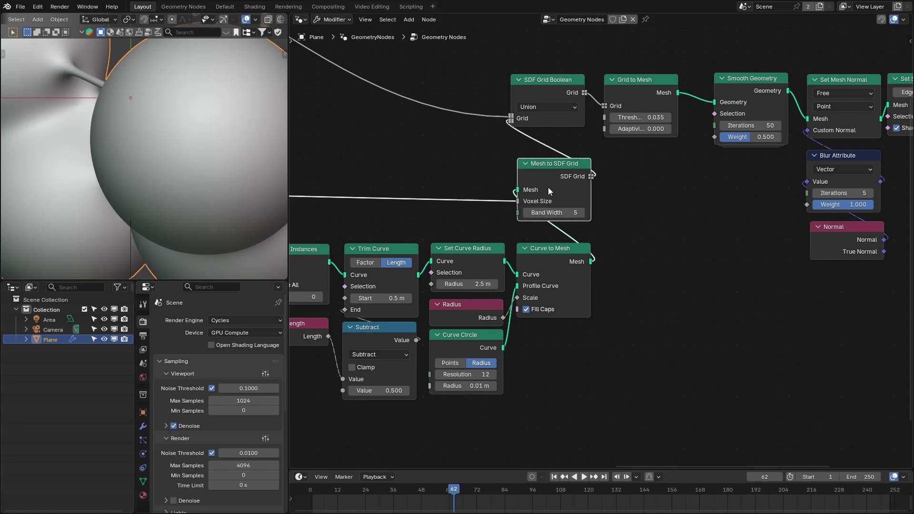
pyautogui.moveTo(539, 94); pyautogui.dragTo(547, 95)
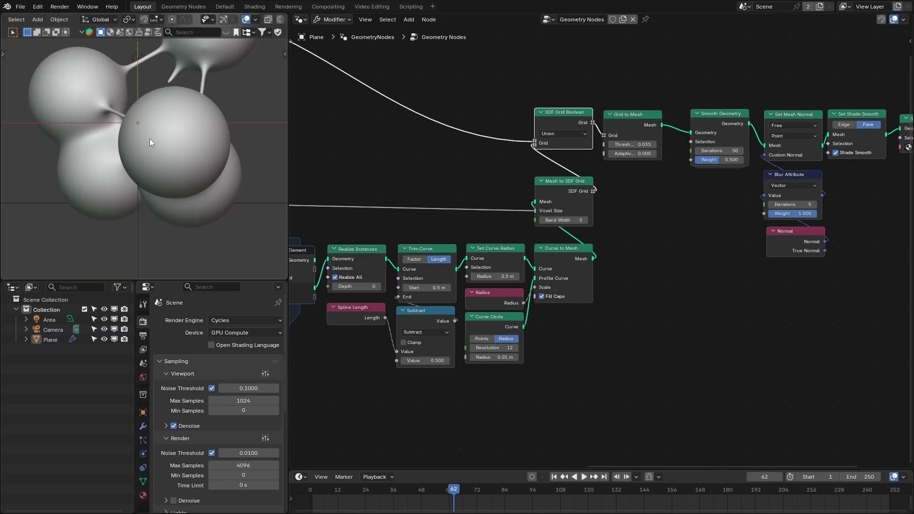
pyautogui.moveTo(674, 208); pyautogui.dragTo(545, 223, button='middle')
pyautogui.scroll(2, 545, 222)
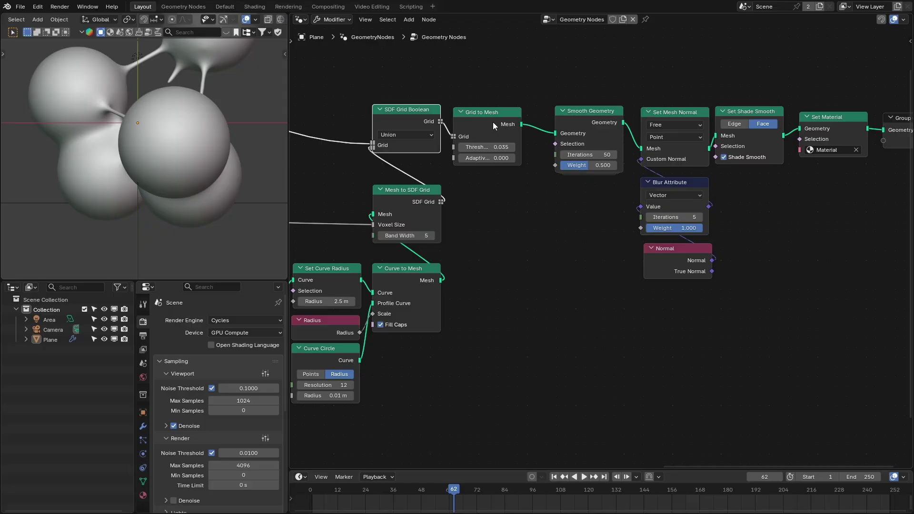
pyautogui.moveTo(494, 119); pyautogui.dragTo(498, 118)
# - Play the animation briefly and try a radius of 6 m in Set Curve Radius
pyautogui.press('space')
pyautogui.press('space')
pyautogui.moveTo(480, 217); pyautogui.dragTo(631, 189, button='middle')
pyautogui.scroll(2, 631, 189)
pyautogui.click(449, 280)
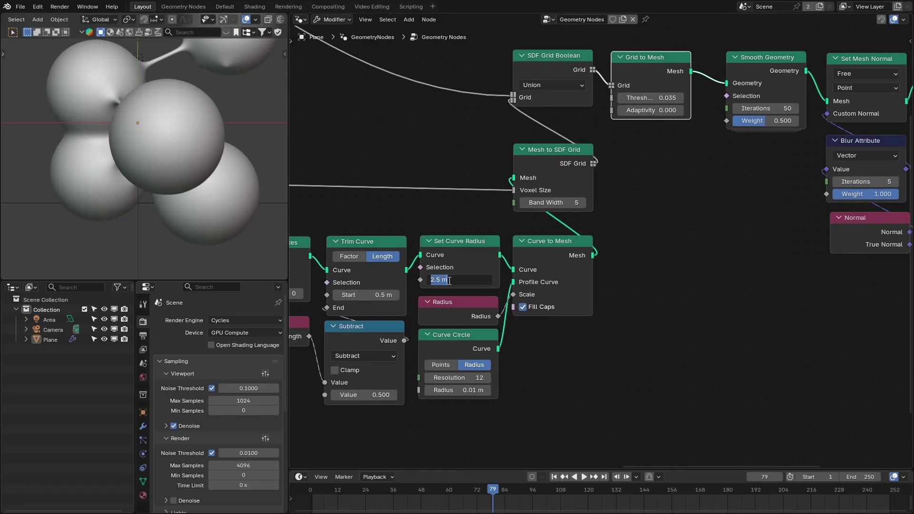
pyautogui.write('6')
pyautogui.press('Return')
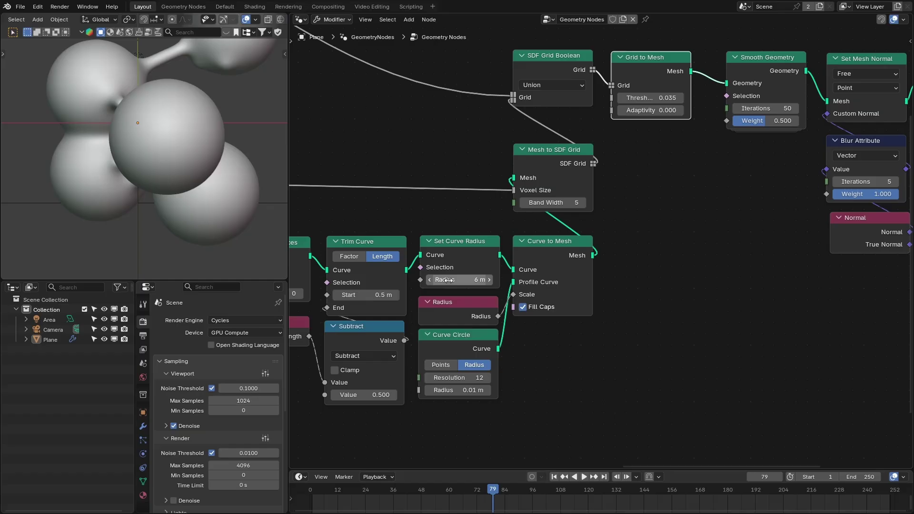
# - Set Set Curve Radius to 4 m and play the animation to check the thicker connections
pyautogui.click(448, 281)
pyautogui.press('Return')
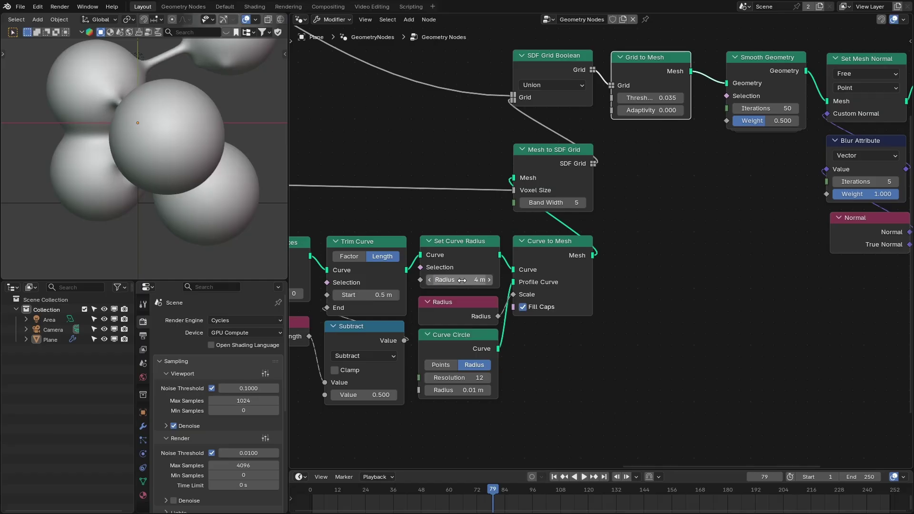
pyautogui.press('space')
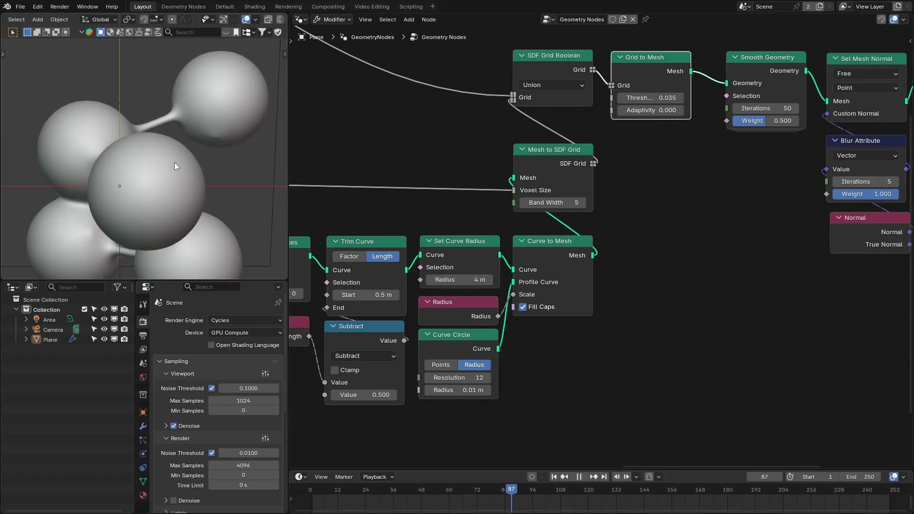
# - Play the animation on to frame 128 to check how the thicker connections behave between the spheres
pyautogui.press('space')
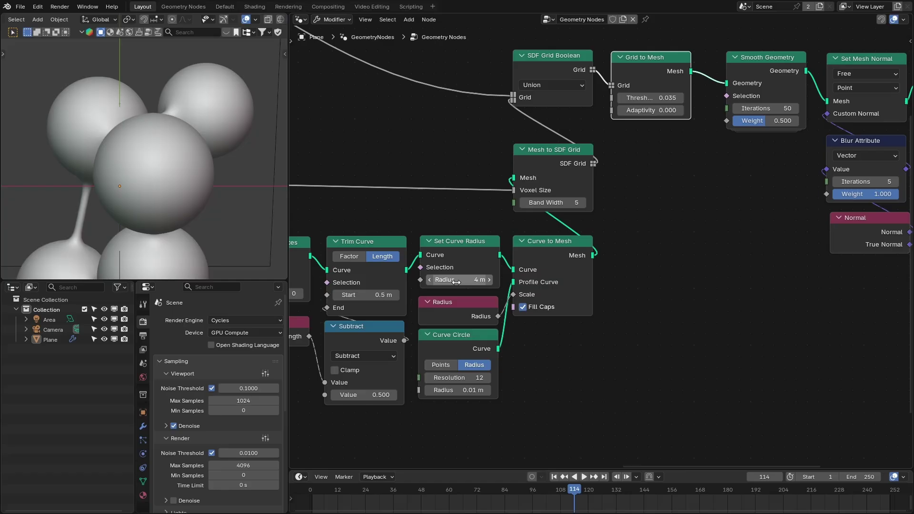
pyautogui.press('space')
pyautogui.press('space')
# - Add a Mesh Boolean node below the gap between Set Shade Smooth and Set Material
pyautogui.moveTo(663, 219); pyautogui.dragTo(388, 233, button='middle')
pyautogui.moveTo(453, 241); pyautogui.dragTo(471, 241, button='middle')
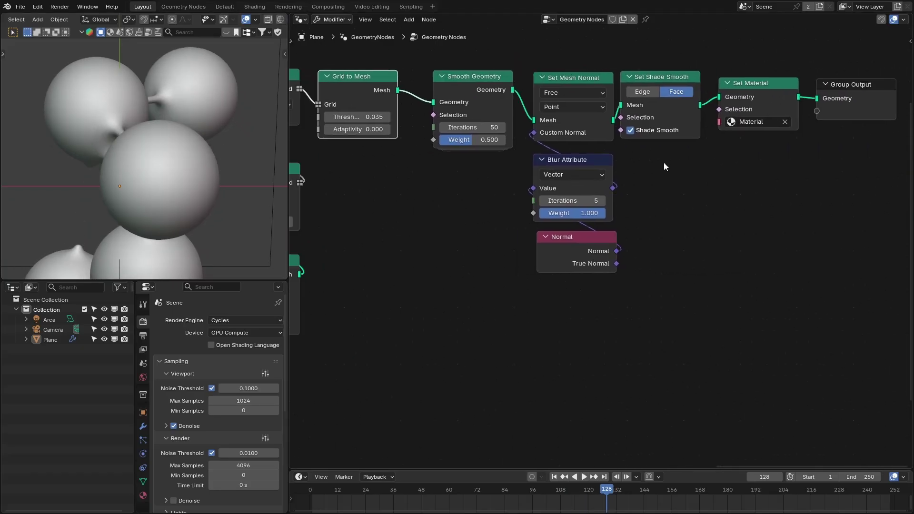
pyautogui.click(686, 174)
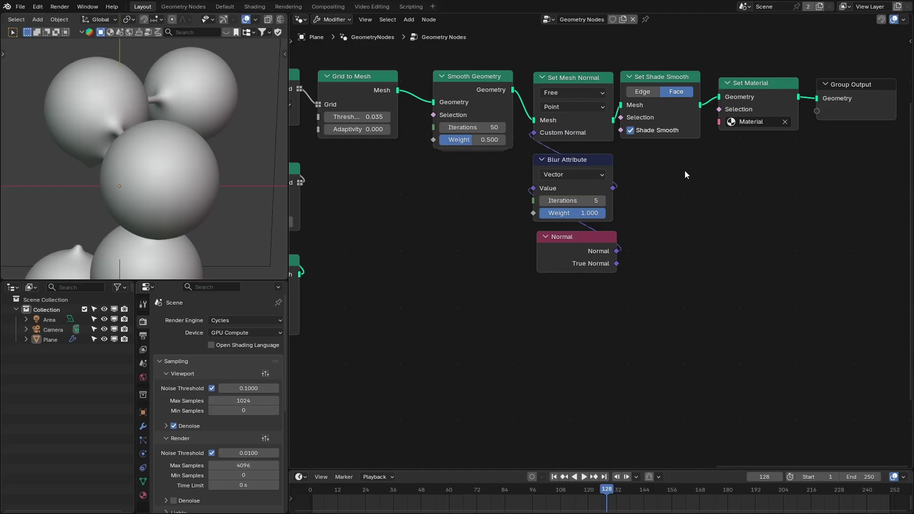
pyautogui.moveTo(497, 286); pyautogui.dragTo(529, 159)
pyautogui.hotkey('shift', 'a')
pyautogui.write('mesh bol')
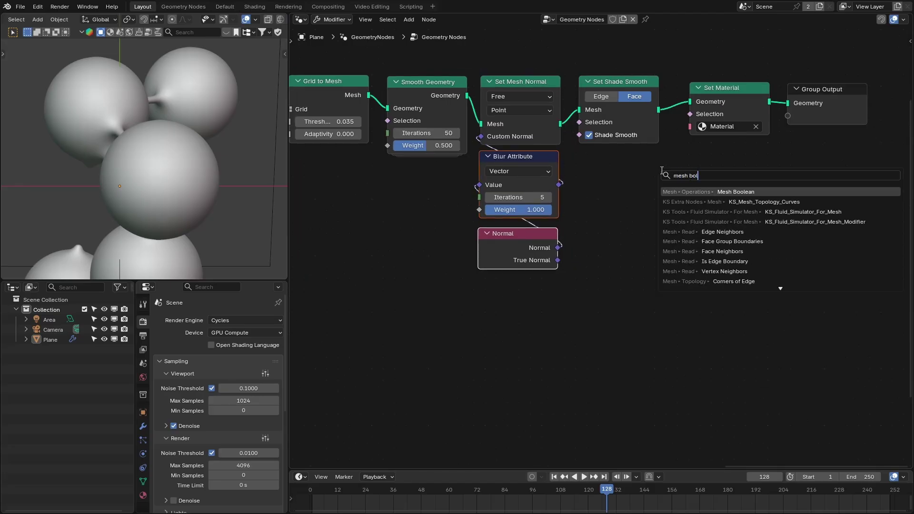
pyautogui.press('Return')
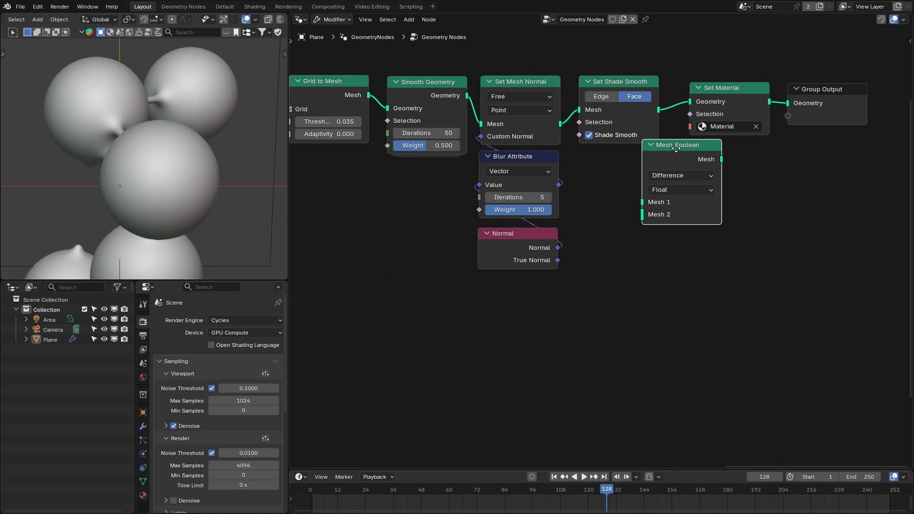
pyautogui.click(684, 173)
# - Move Set Material and Group Output further along, and insert Mesh Boolean on the link between Set Shade Smooth and Set Material
pyautogui.moveTo(630, 110); pyautogui.dragTo(630, 107)
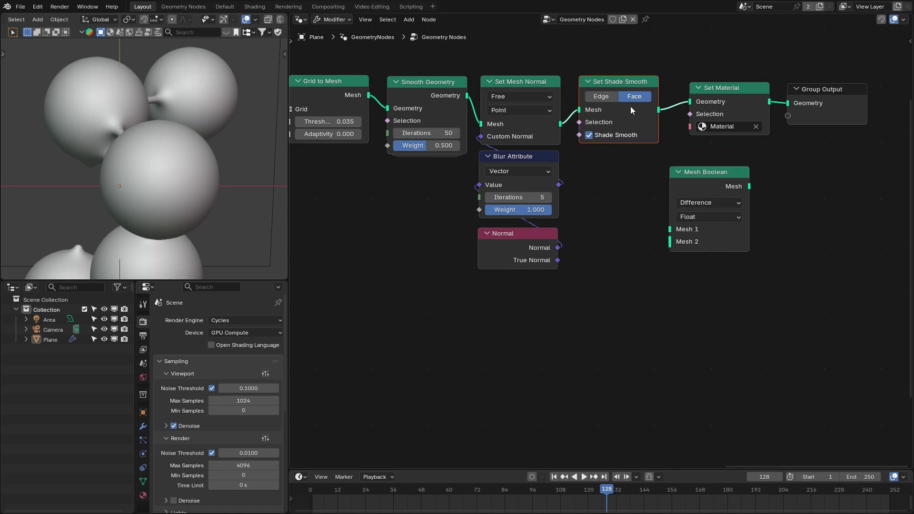
pyautogui.moveTo(692, 66); pyautogui.dragTo(816, 90)
pyautogui.moveTo(733, 93); pyautogui.dragTo(834, 90)
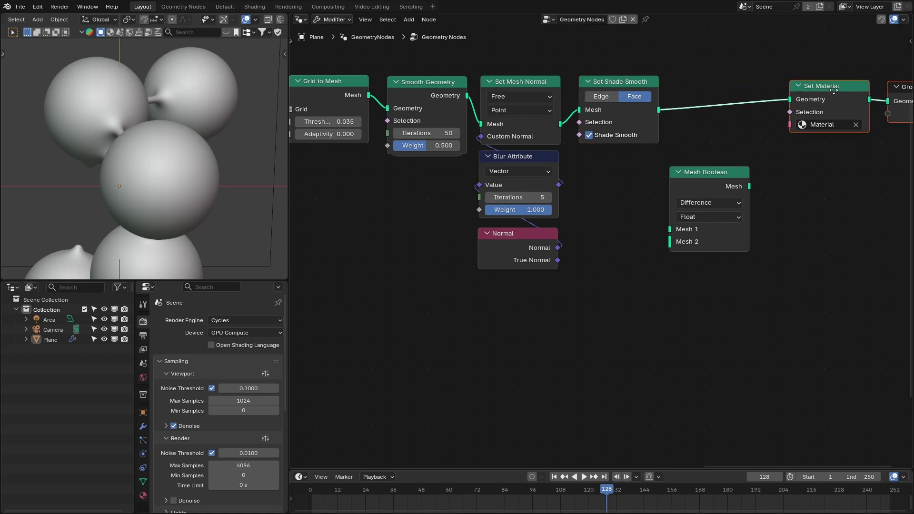
pyautogui.moveTo(707, 176); pyautogui.dragTo(730, 85)
pyautogui.moveTo(774, 192); pyautogui.dragTo(728, 193, button='middle')
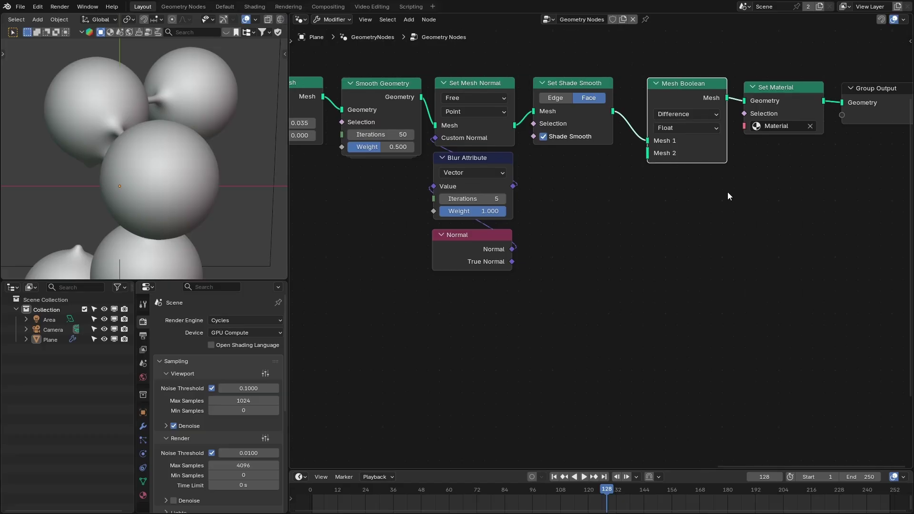
# - Add a Cube node below Mesh Boolean and connect its Mesh output to Mesh 2
pyautogui.moveTo(658, 190); pyautogui.dragTo(638, 195, button='middle')
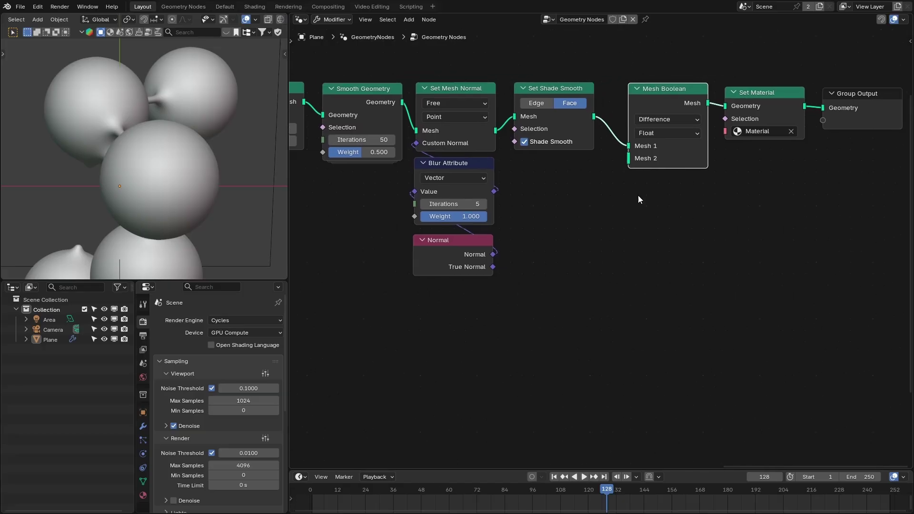
pyautogui.hotkey('shift', 'a')
pyautogui.click(632, 186)
pyautogui.write('cube')
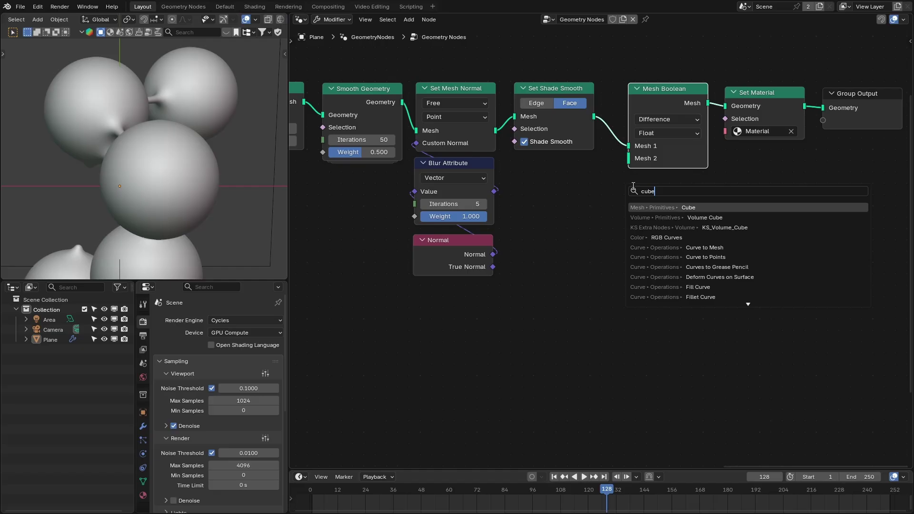
pyautogui.press('Return')
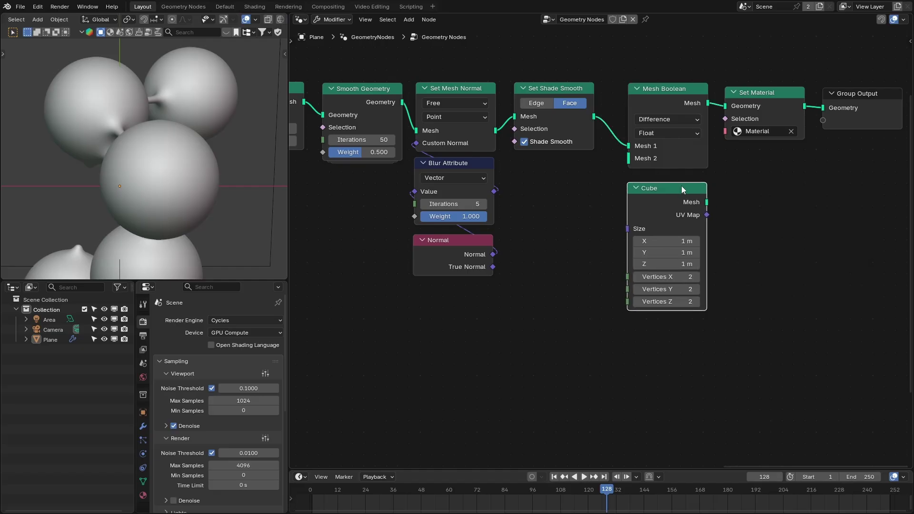
pyautogui.moveTo(696, 177); pyautogui.dragTo(629, 158)
pyautogui.moveTo(718, 177); pyautogui.dragTo(680, 187, button='middle')
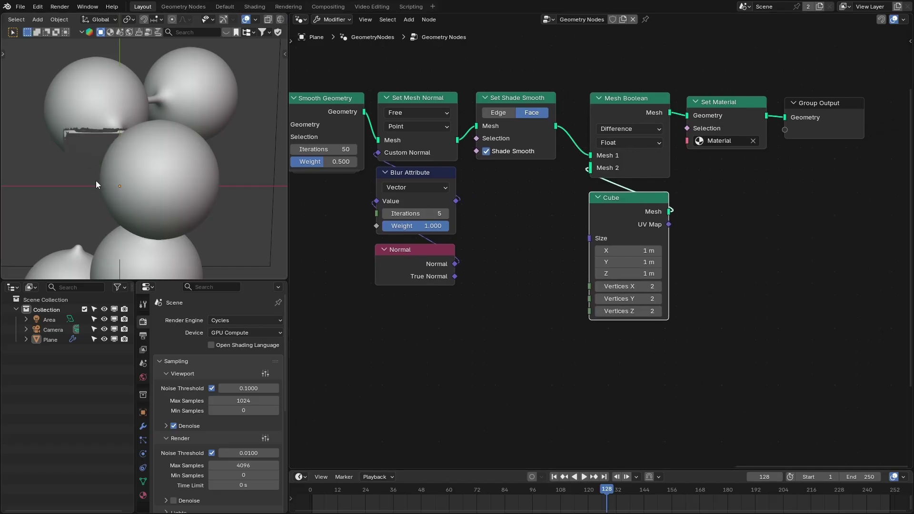
# - Switch Mesh Boolean to Intersect and reconnect the Set Shade Smooth mesh alongside the cube
pyautogui.moveTo(96, 181); pyautogui.dragTo(124, 167, button='middle')
pyautogui.scroll(8, 164, 191)
pyautogui.click(619, 131)
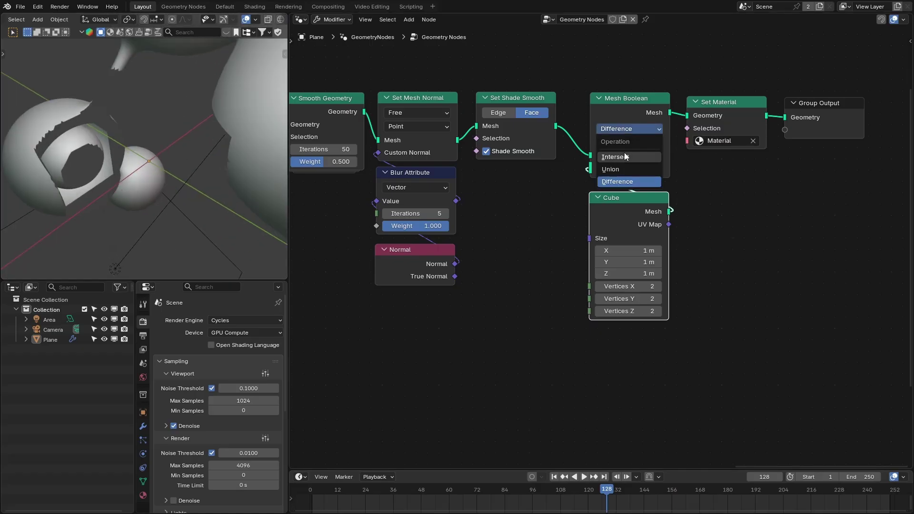
pyautogui.click(623, 157)
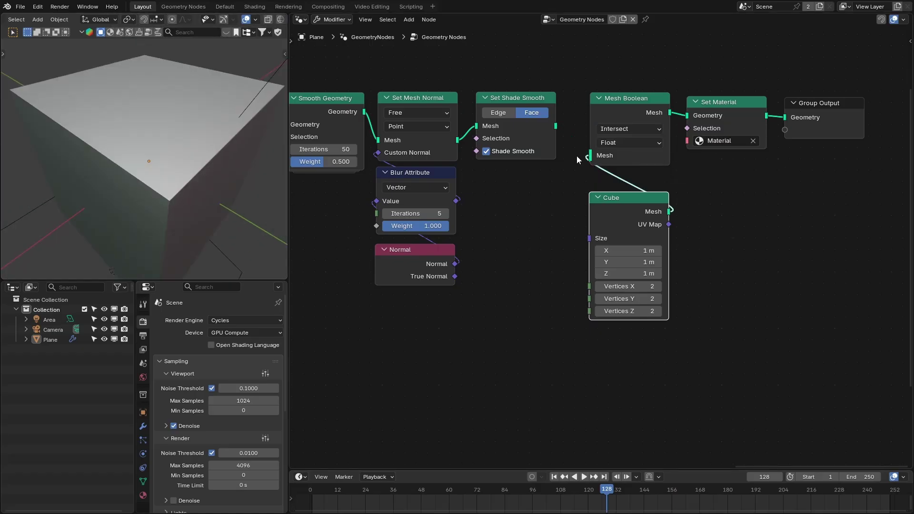
pyautogui.scroll(-3, 204, 158)
pyautogui.scroll(1, 221, 151)
pyautogui.moveTo(556, 125); pyautogui.dragTo(587, 147)
# - Try a Cube size of 3 m on all axes and inspect the cut from front and perspective views
pyautogui.press('KP_1')
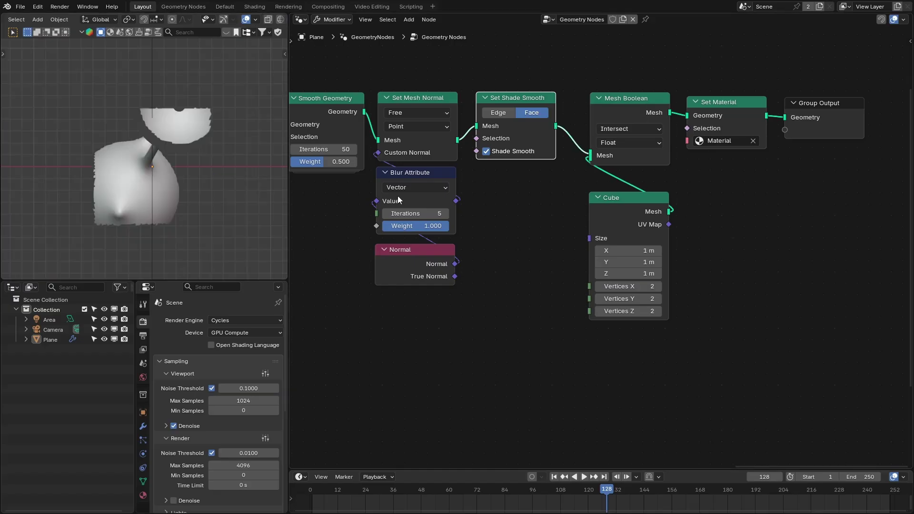
pyautogui.click(637, 254)
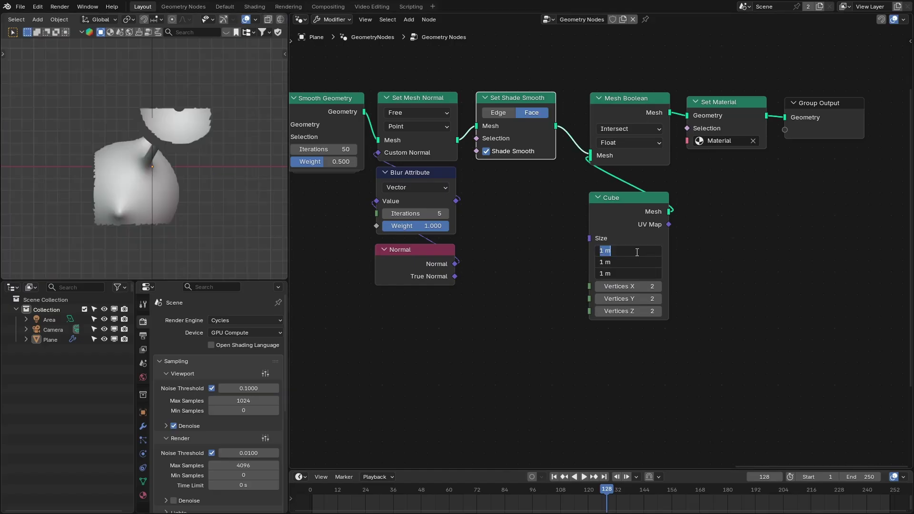
pyautogui.write('3')
pyautogui.press('Return')
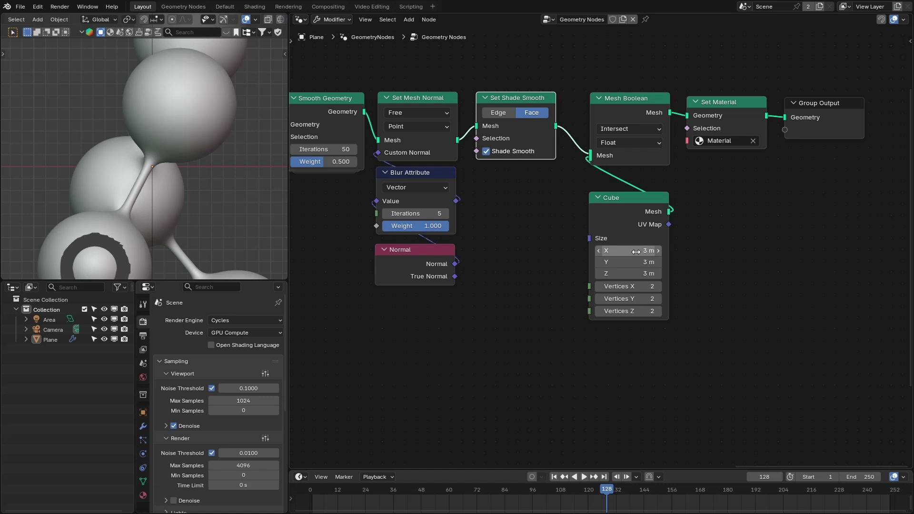
pyautogui.moveTo(218, 190); pyautogui.dragTo(181, 179, button='middle')
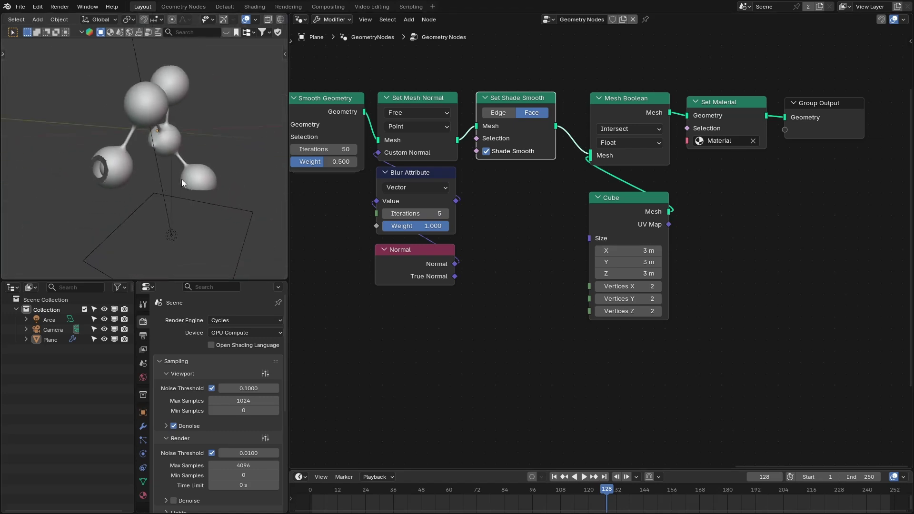
pyautogui.scroll(2, 182, 179)
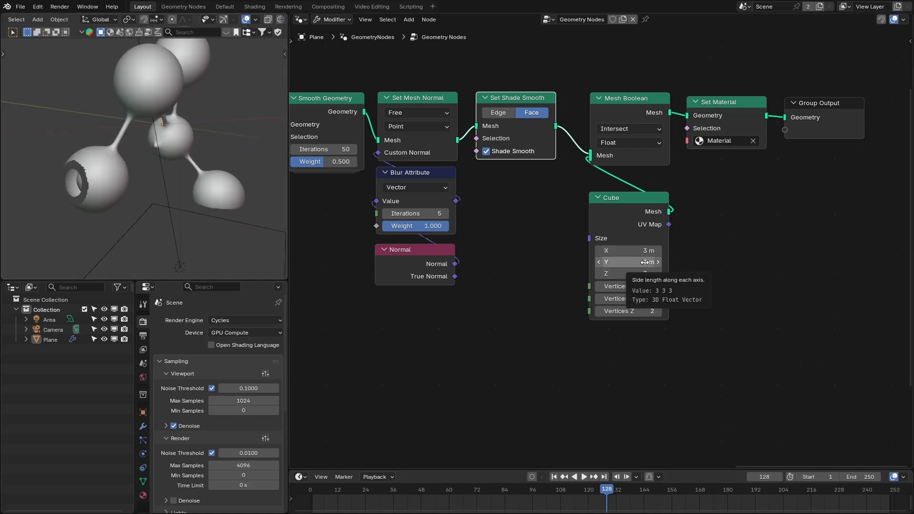
# - Set the Cube size to X 4 m, Y 2 m and Z 4 m, and inspect the sliced shells
pyautogui.moveTo(645, 262)
pyautogui.mouseDown()
pyautogui.moveTo(634, 262)
pyautogui.moveTo(644, 262)
pyautogui.mouseUp()
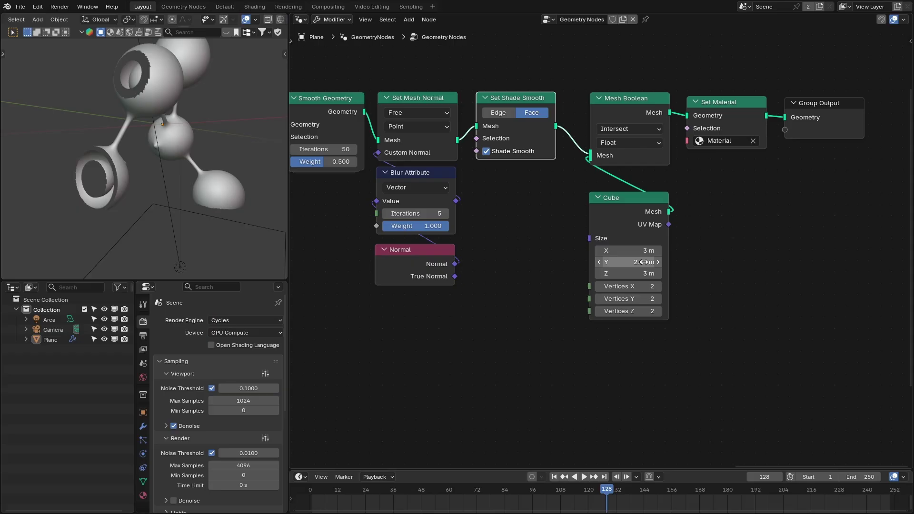
pyautogui.click(644, 262)
pyautogui.write('2')
pyautogui.press('Return')
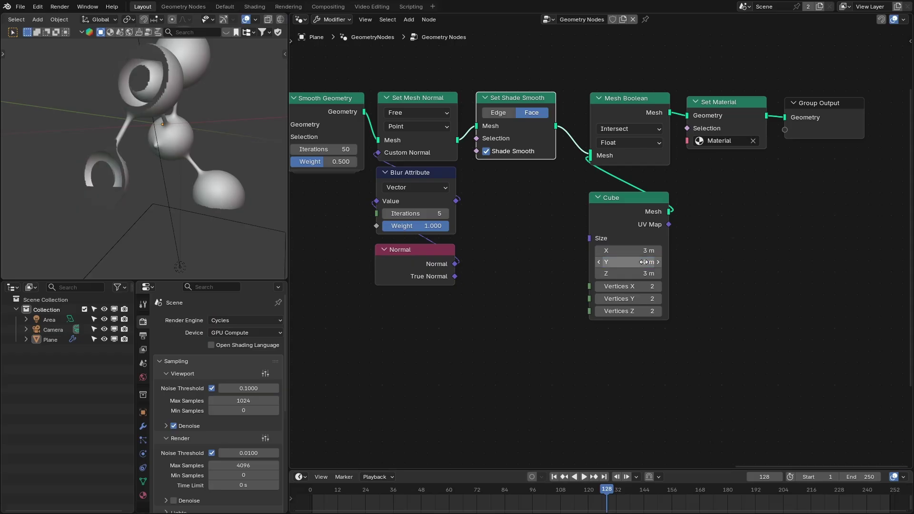
pyautogui.click(640, 251)
pyautogui.write('4')
pyautogui.press('Return')
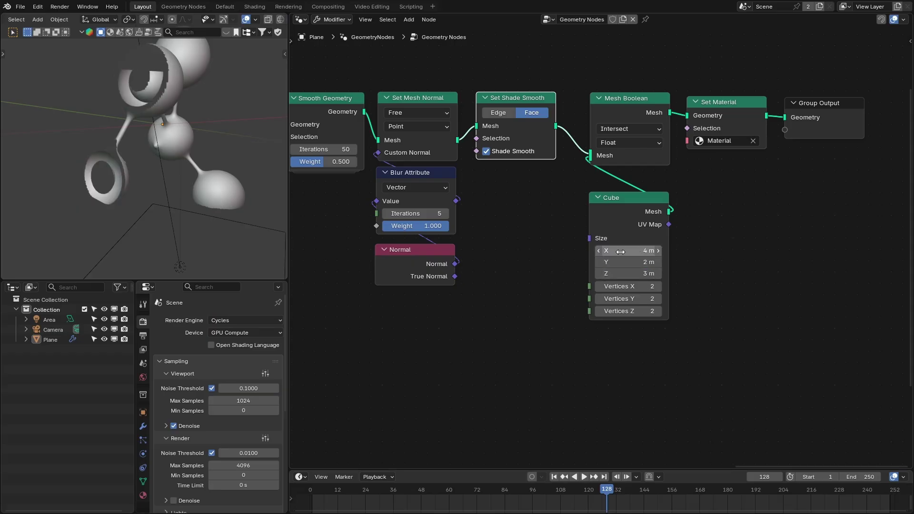
pyautogui.click(643, 275)
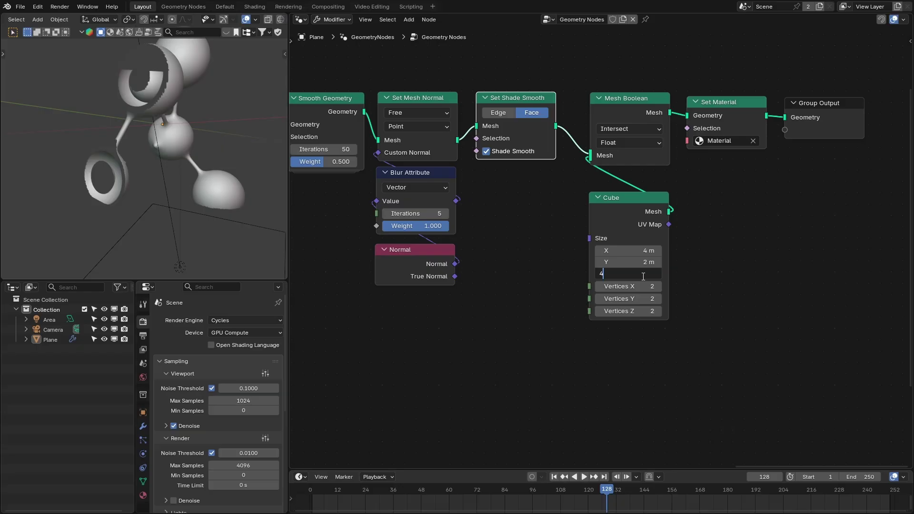
pyautogui.write('4')
pyautogui.press('Return')
pyautogui.moveTo(97, 159); pyautogui.dragTo(139, 120, button='middle')
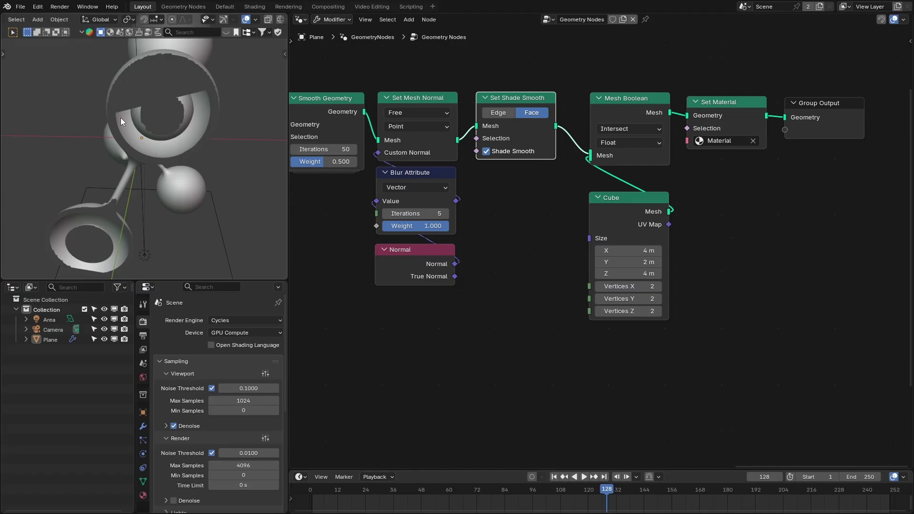
# - Mute Set Mesh Normal to compare the shading of the cut shells, and unmute it again
pyautogui.moveTo(509, 181); pyautogui.dragTo(529, 190, button='middle')
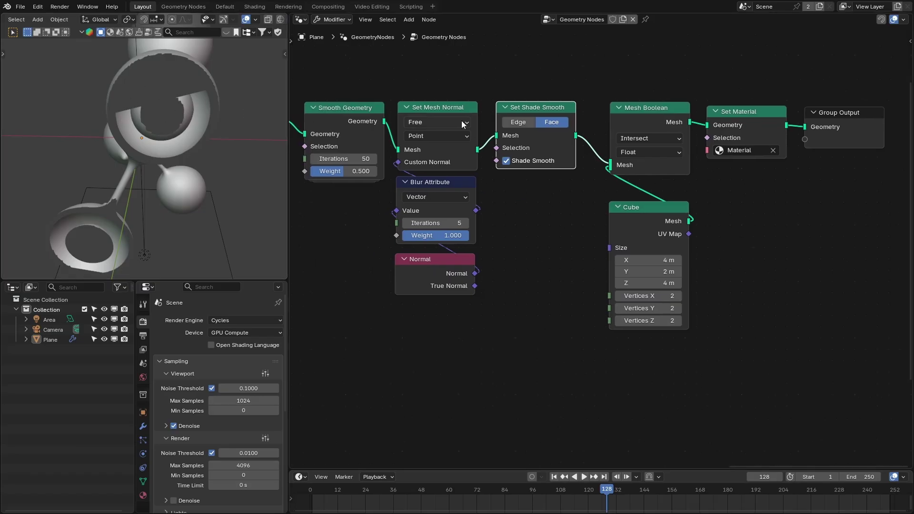
pyautogui.moveTo(416, 87); pyautogui.dragTo(457, 162)
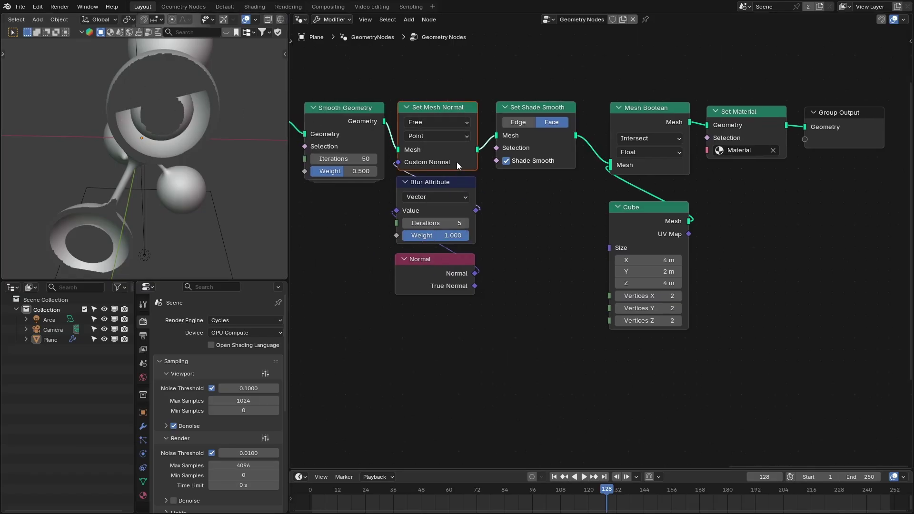
pyautogui.press('m')
pyautogui.moveTo(144, 164); pyautogui.dragTo(94, 186, button='middle')
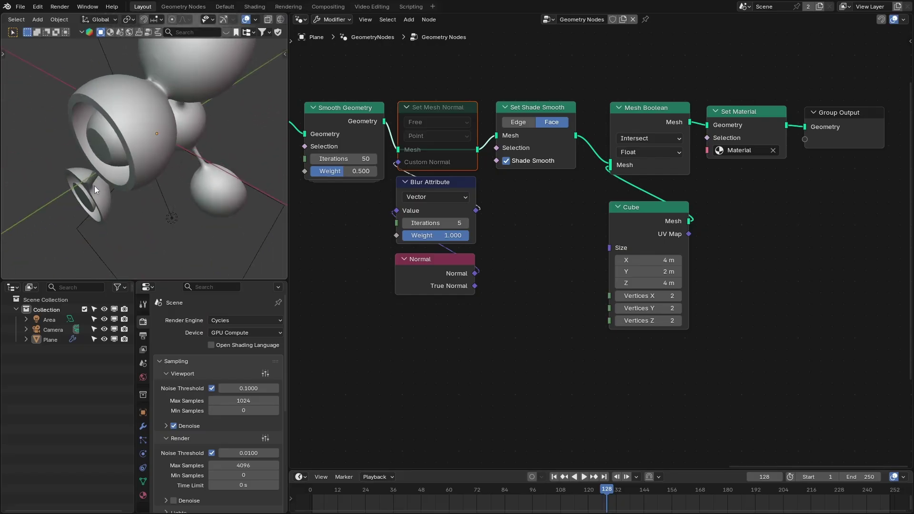
pyautogui.scroll(5, 141, 156)
pyautogui.moveTo(142, 156); pyautogui.dragTo(195, 116, button='middle')
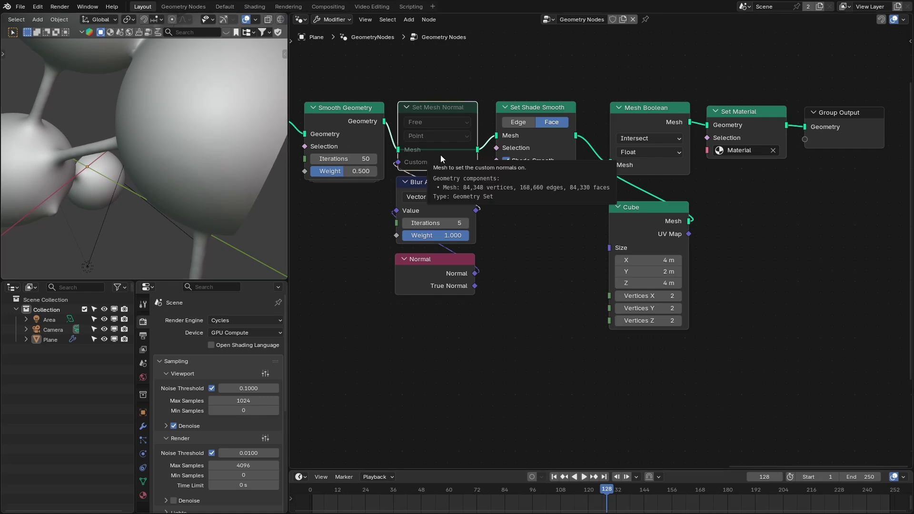
pyautogui.press('m')
pyautogui.moveTo(194, 132); pyautogui.dragTo(151, 108, button='middle')
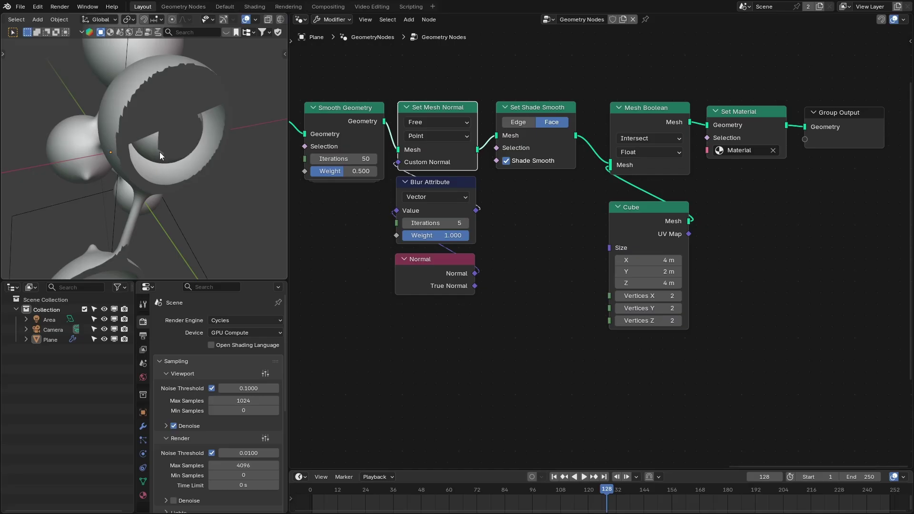
# - Set the Mesh Boolean solver to Manifold and inspect the cut shells up close
pyautogui.click(641, 152)
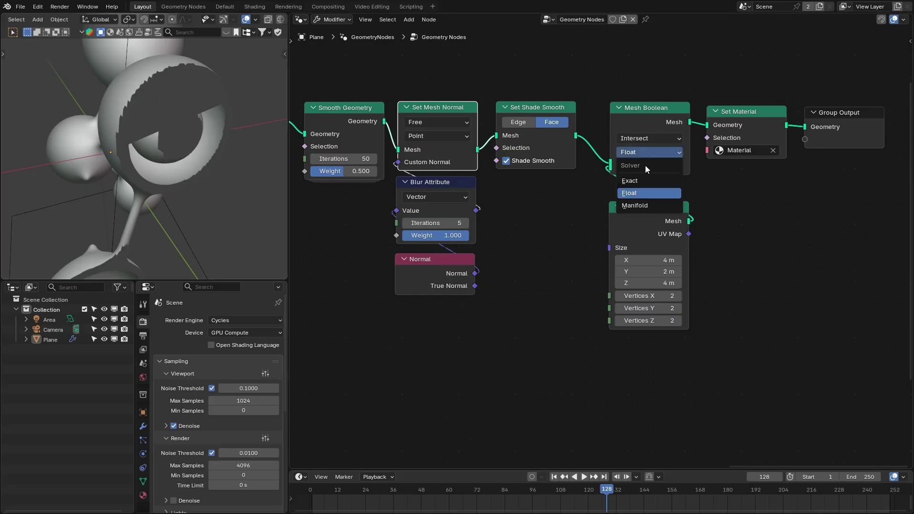
pyautogui.click(638, 206)
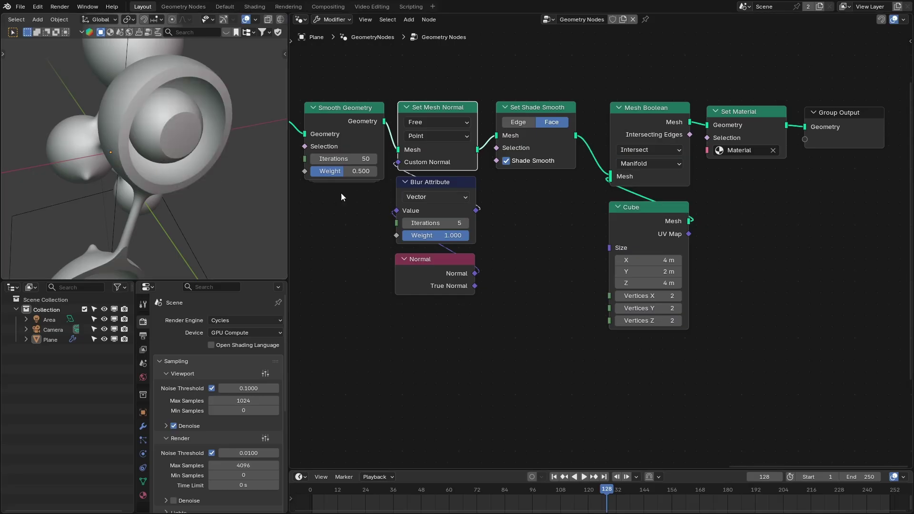
pyautogui.scroll(2, 171, 81)
pyautogui.moveTo(135, 89); pyautogui.dragTo(154, 136, button='middle')
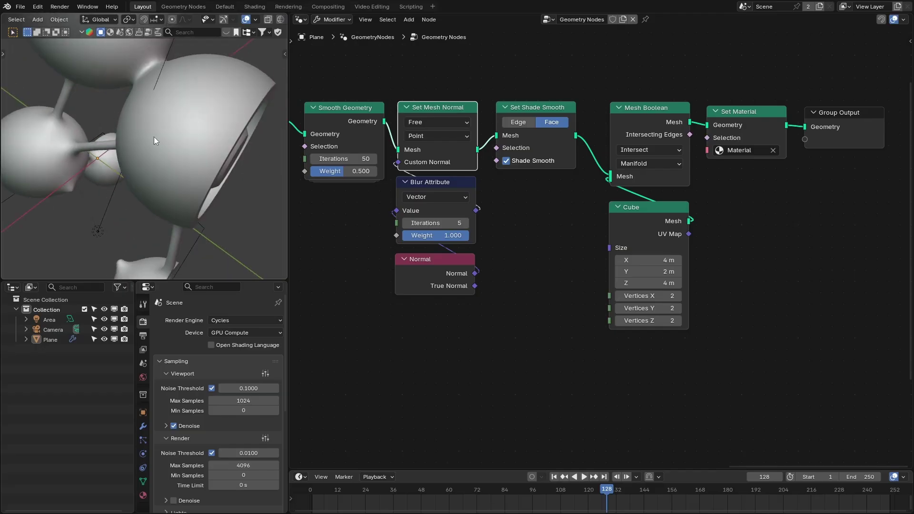
pyautogui.moveTo(229, 109); pyautogui.dragTo(185, 97, button='middle')
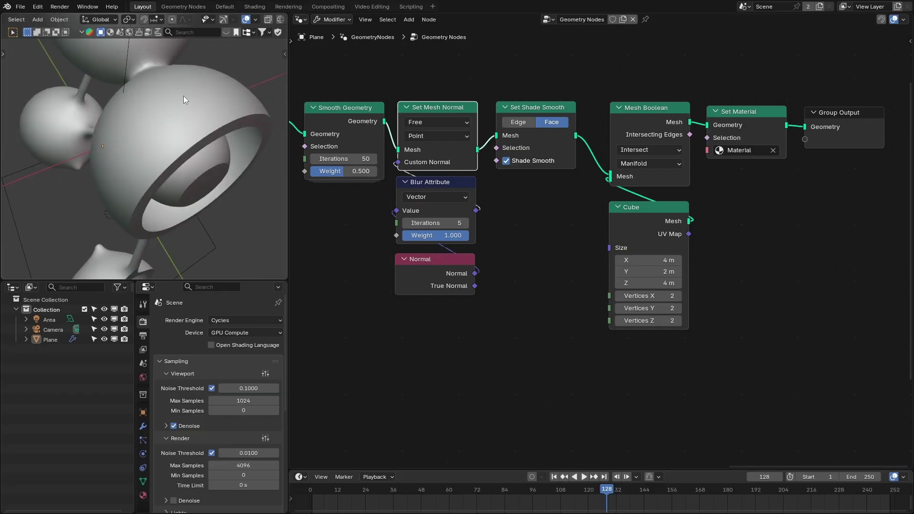
# - Shift the Set Material and Group Output nodes together away from Mesh Boolean to make room for more nodes
pyautogui.moveTo(705, 205); pyautogui.dragTo(858, 135)
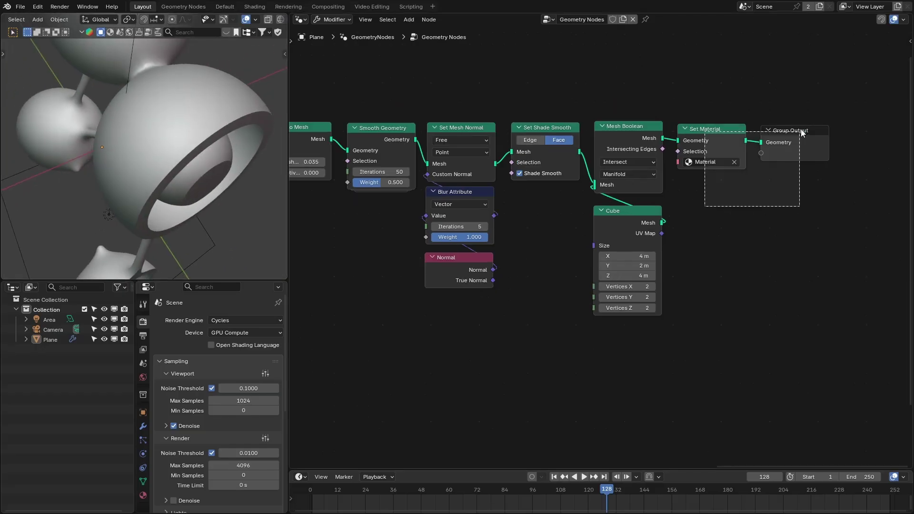
pyautogui.press('g')
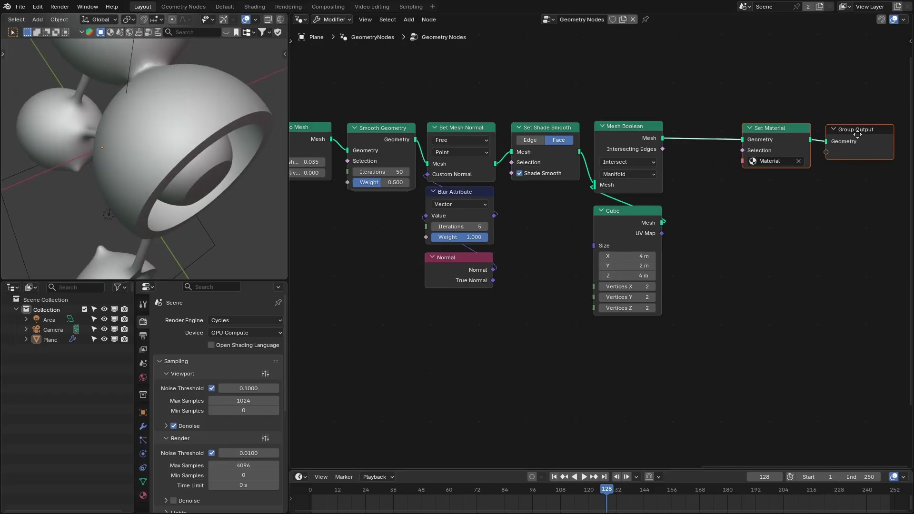
pyautogui.click(455, 278)
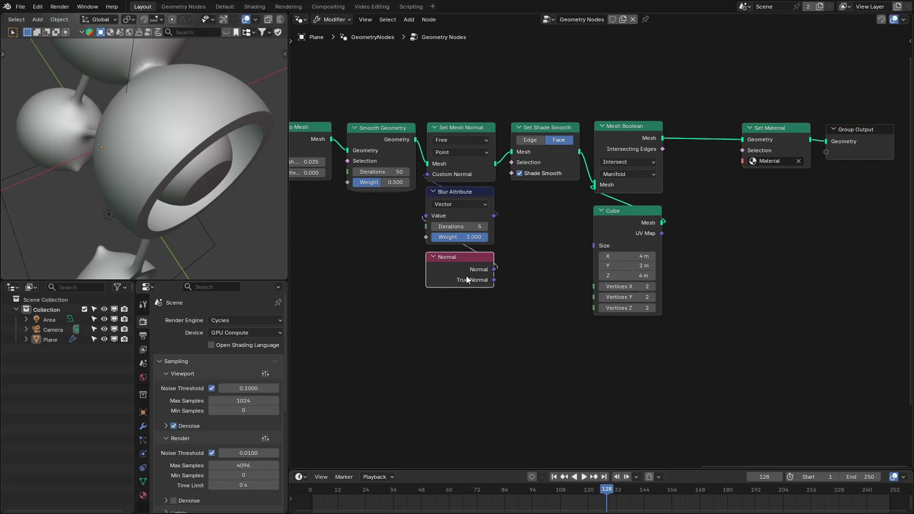
pyautogui.moveTo(162, 176); pyautogui.dragTo(145, 149, button='middle')
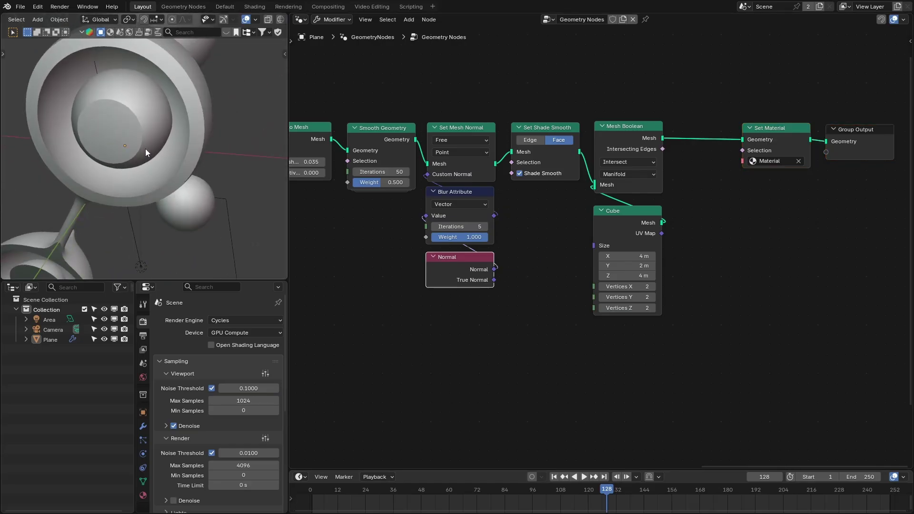
# - Add a Geometry Proximity node fed by the Set Position geometry and set its target to Points
pyautogui.scroll(-2, 393, 261)
pyautogui.keyDown('ctrl'); pyautogui.moveTo(393, 261); pyautogui.dragTo(393, 275, button='middle'); pyautogui.keyUp('ctrl')
pyautogui.moveTo(393, 275); pyautogui.dragTo(743, 255, button='middle')
pyautogui.keyDown('ctrl'); pyautogui.moveTo(505, 139); pyautogui.dragTo(518, 177, button='middle'); pyautogui.keyUp('ctrl')
pyautogui.moveTo(353, 185); pyautogui.dragTo(662, 331)
pyautogui.write('prox')
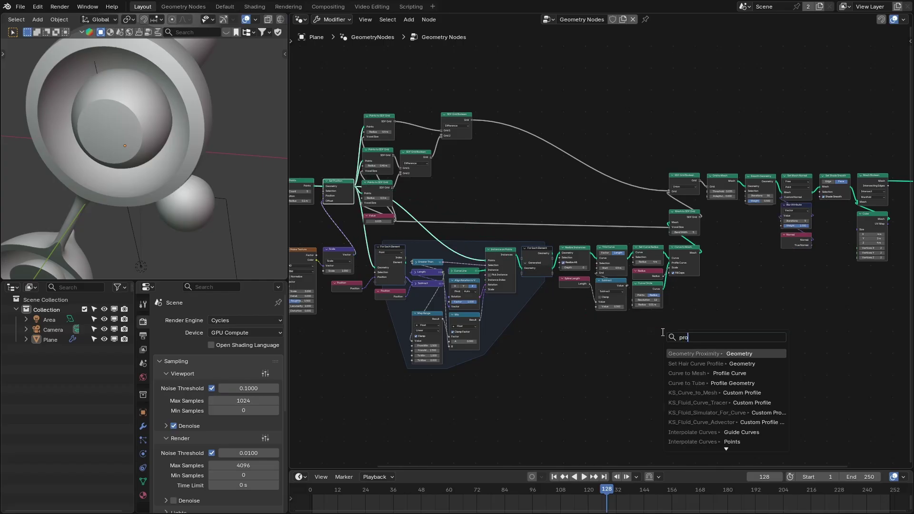
pyautogui.press('Return')
pyautogui.click(704, 316)
pyautogui.scroll(2, 762, 343)
pyautogui.click(803, 351)
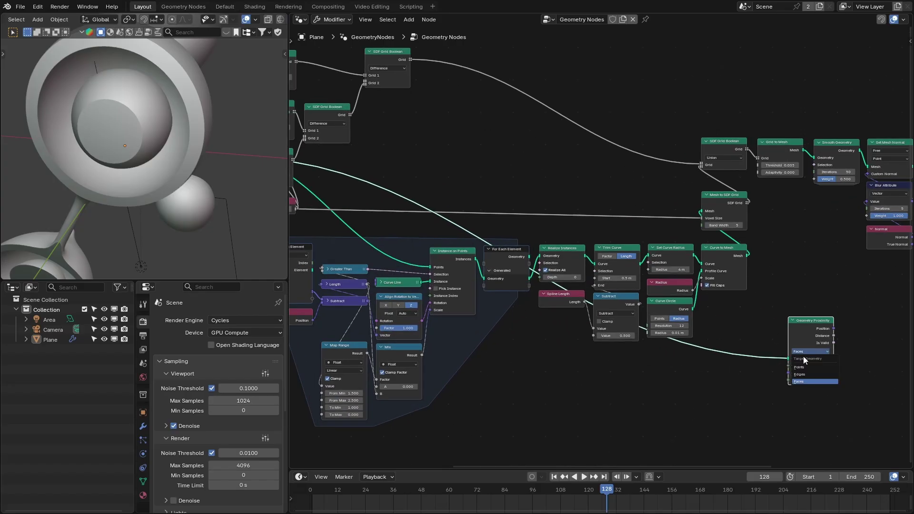
pyautogui.click(803, 368)
pyautogui.scroll(-2, 809, 295)
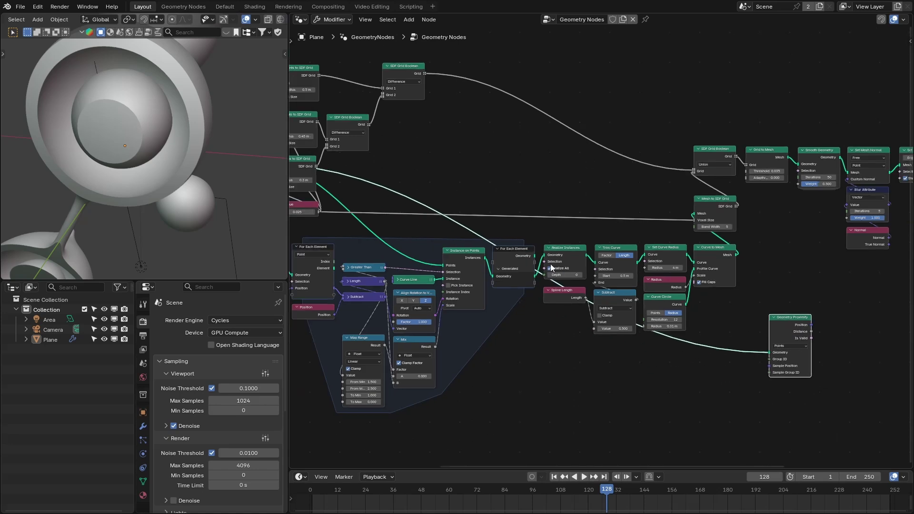
# - Preview the Set Position points through a temporary Viewer node, play the animation briefly, and delete the Viewer
pyautogui.moveTo(424, 190); pyautogui.dragTo(504, 192, button='middle')
pyautogui.keyDown('ctrl'); pyautogui.keyDown('shift'); pyautogui.click(436, 182); pyautogui.keyUp('shift'); pyautogui.keyUp('ctrl')
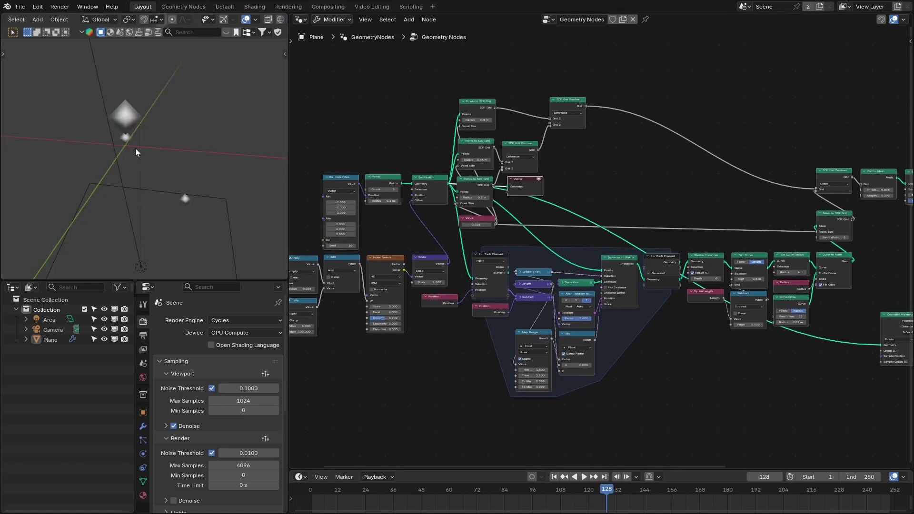
pyautogui.press('space')
pyautogui.press('space')
pyautogui.press('x')
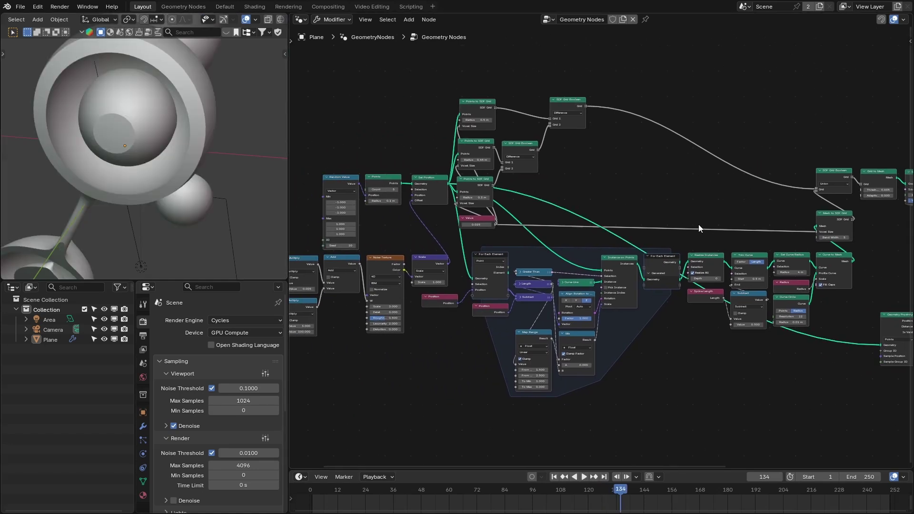
# - Move Geometry Proximity beside the Cube node and shift Set Material and Group Output further from Mesh Boolean
pyautogui.moveTo(701, 229); pyautogui.dragTo(405, 178, button='middle')
pyautogui.scroll(3, 405, 179)
pyautogui.moveTo(639, 304); pyautogui.dragTo(630, 298)
pyautogui.moveTo(710, 278); pyautogui.dragTo(543, 281, button='middle')
pyautogui.scroll(4, 543, 281)
pyautogui.scroll(1, 543, 280)
pyautogui.moveTo(561, 248); pyautogui.dragTo(590, 271, button='middle')
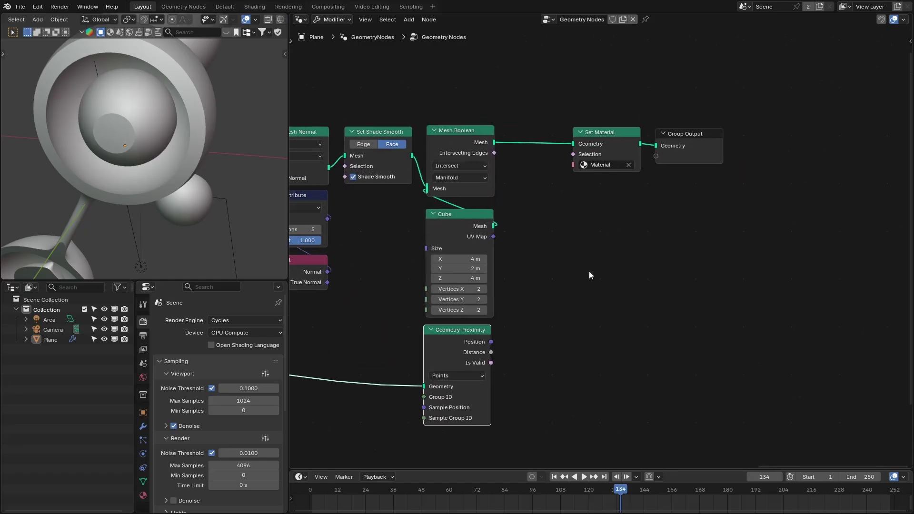
pyautogui.moveTo(588, 249); pyautogui.dragTo(679, 142)
pyautogui.press('g')
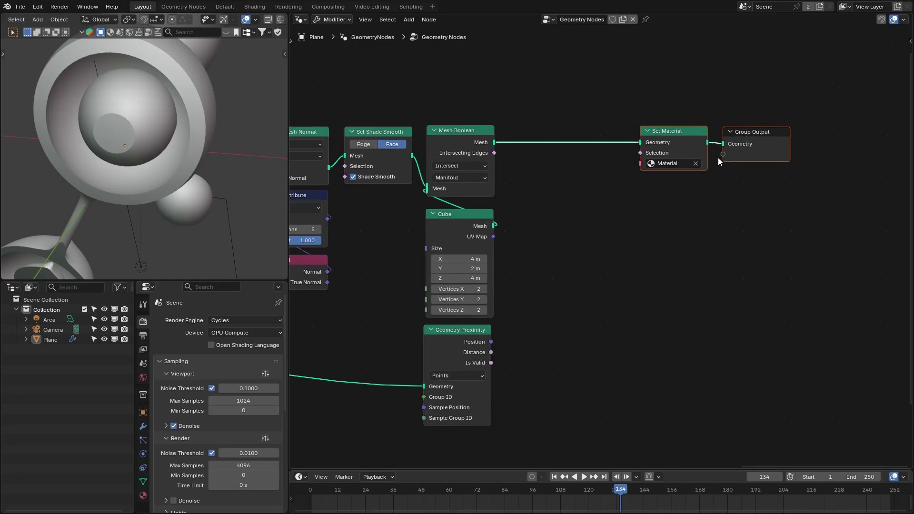
pyautogui.moveTo(492, 316); pyautogui.dragTo(512, 309, button='middle')
pyautogui.moveTo(488, 340); pyautogui.dragTo(576, 232)
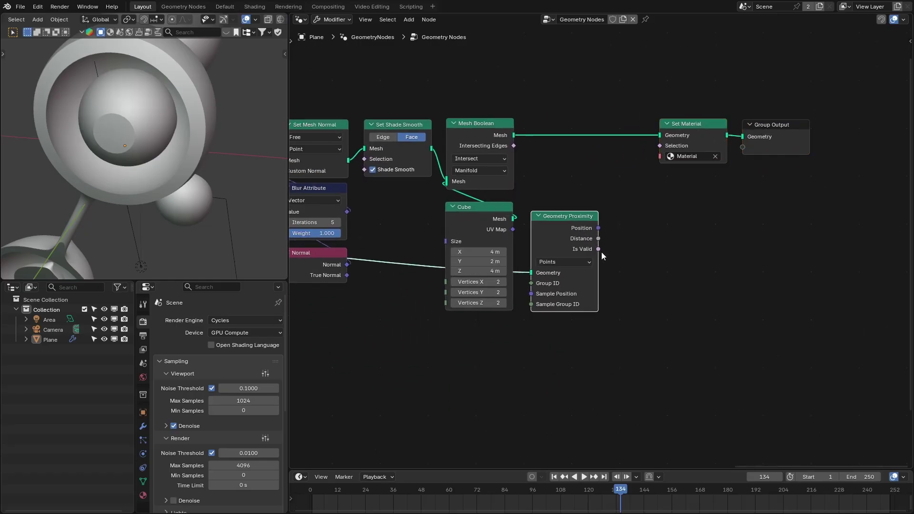
pyautogui.moveTo(602, 253); pyautogui.dragTo(628, 273, button='middle')
pyautogui.moveTo(541, 158); pyautogui.dragTo(558, 159, button='middle')
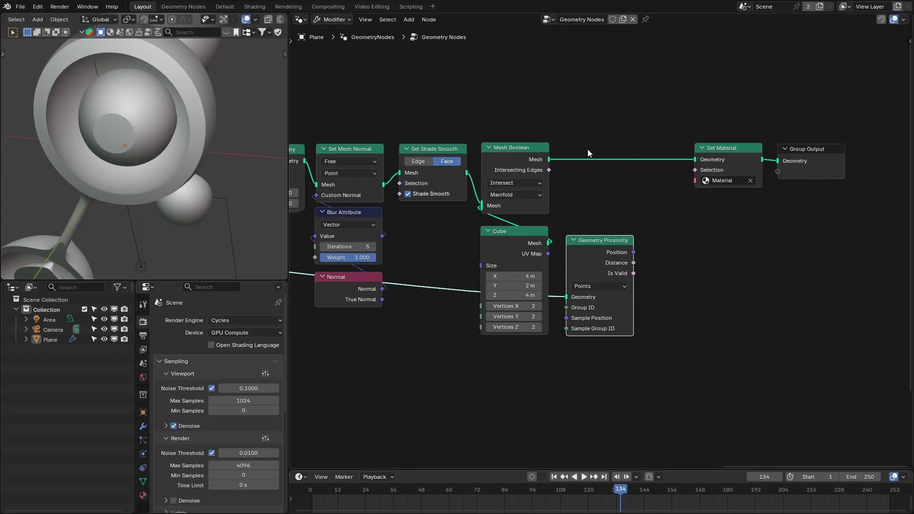
# - Insert a Store Named Attribute node between Mesh Boolean and Set Material
pyautogui.hotkey('shift', 'a')
pyautogui.click(586, 148)
pyautogui.write('store')
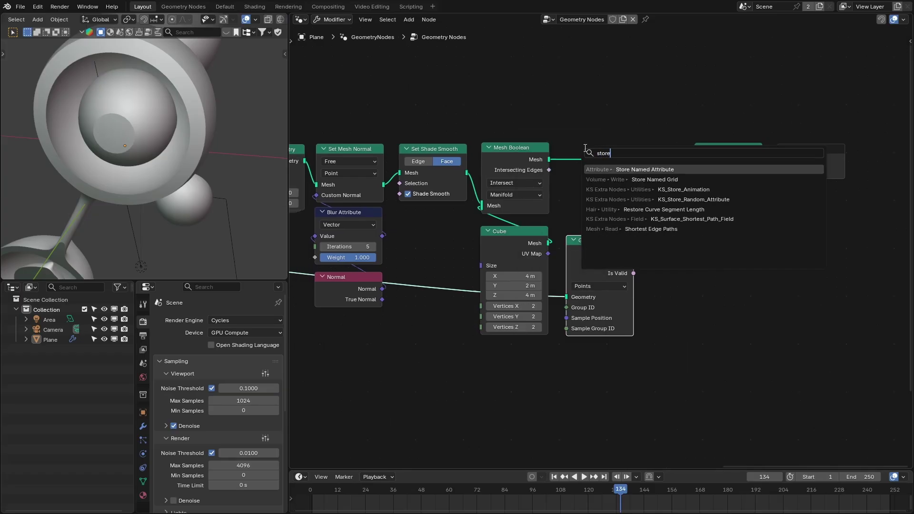
pyautogui.press('Return')
pyautogui.click(571, 148)
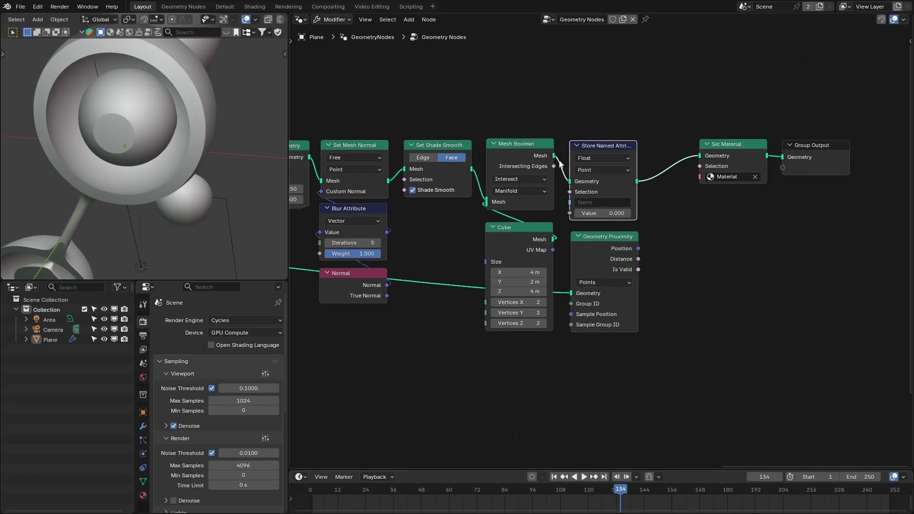
# - Preview the Geometry Proximity distance on the Mesh Boolean output with a Viewer, and place the Viewer below Group Output
pyautogui.keyDown('ctrl'); pyautogui.keyDown('shift'); pyautogui.click(555, 159); pyautogui.keyUp('shift'); pyautogui.keyUp('ctrl')
pyautogui.keyDown('ctrl'); pyautogui.keyDown('shift'); pyautogui.click(639, 259); pyautogui.keyUp('shift'); pyautogui.keyUp('ctrl')
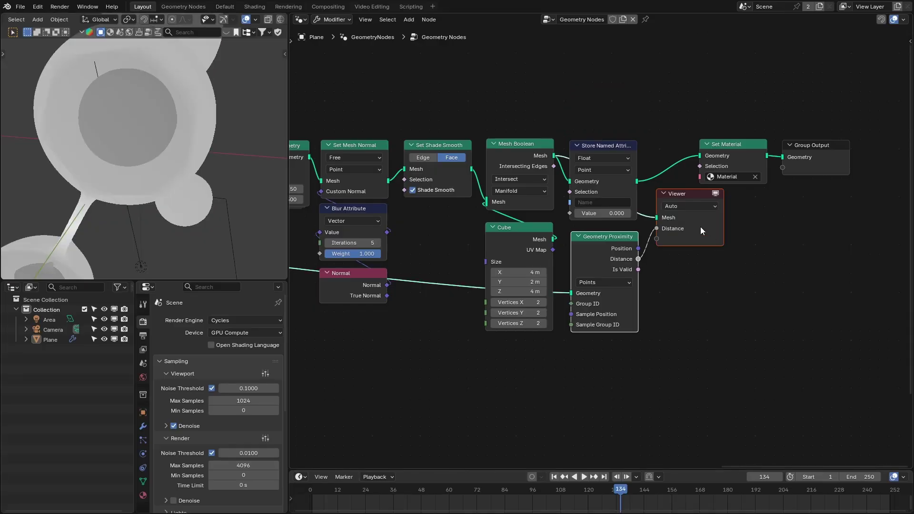
pyautogui.moveTo(702, 227); pyautogui.dragTo(811, 248)
# - Add a Less Than comparison node fed by the Geometry Proximity Distance and place it beside that node
pyautogui.moveTo(639, 259); pyautogui.dragTo(655, 270)
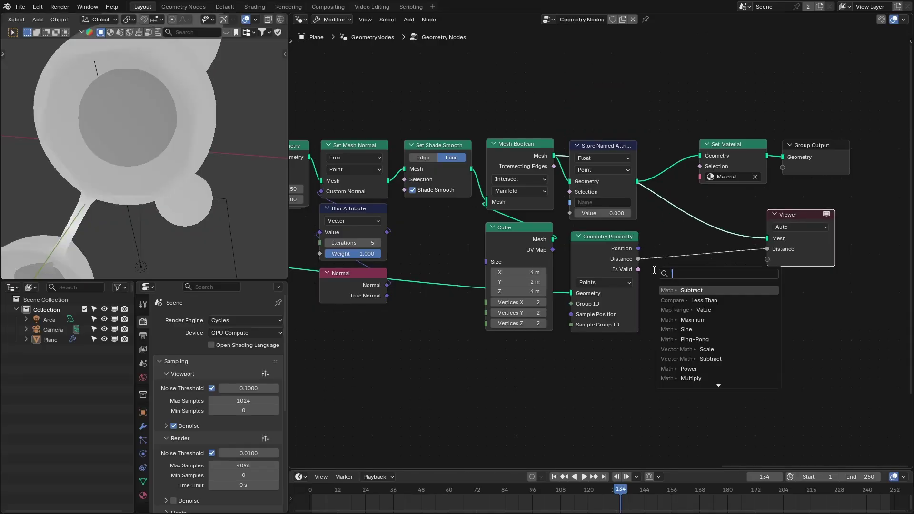
pyautogui.write('less')
pyautogui.press('Return')
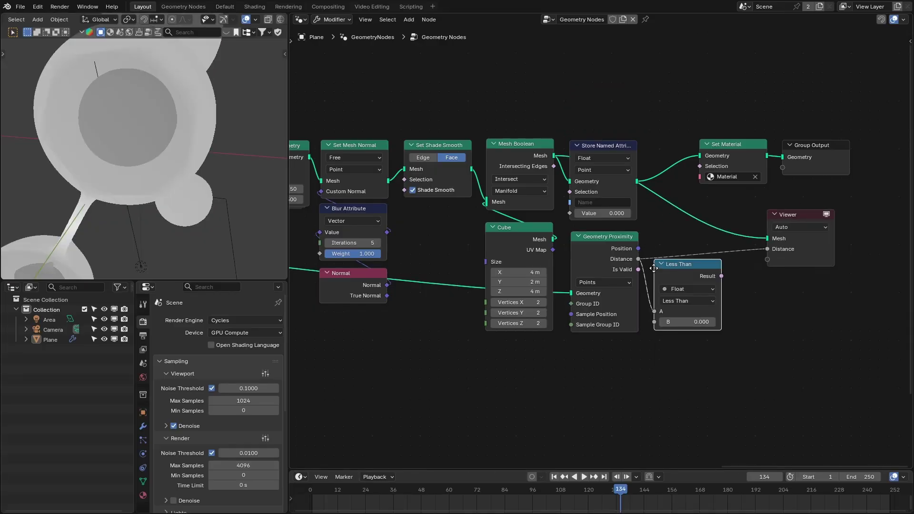
pyautogui.click(653, 245)
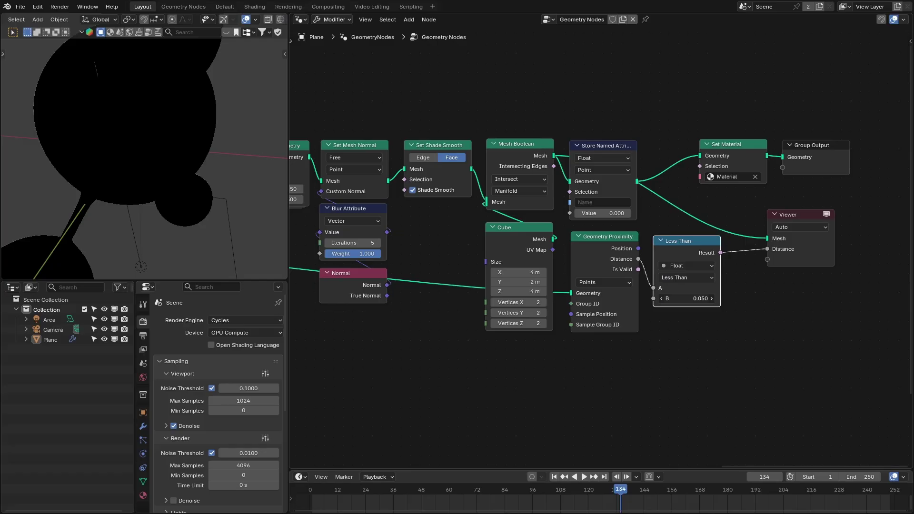
# - Set the Less Than threshold B to 0.310 and inspect the previewed mask on the inner spheres
pyautogui.moveTo(685, 299); pyautogui.dragTo(695, 299)
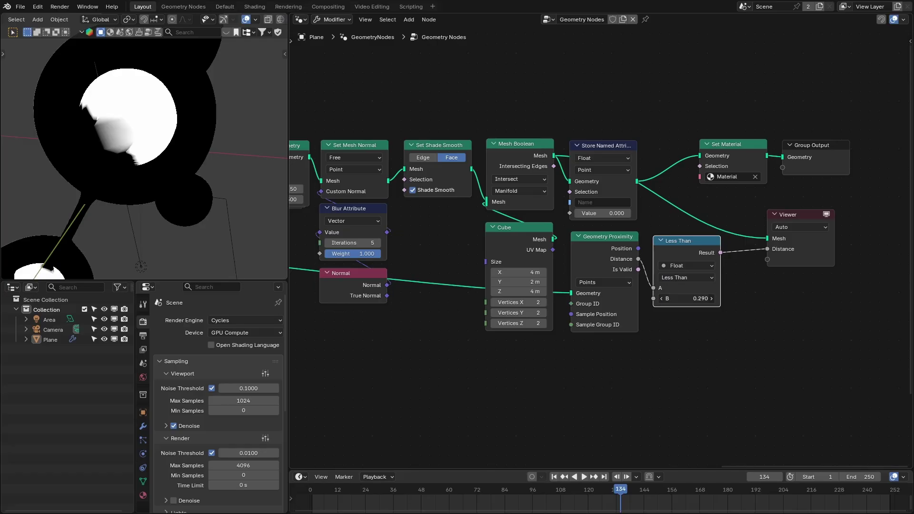
pyautogui.click(685, 299)
pyautogui.press('Return')
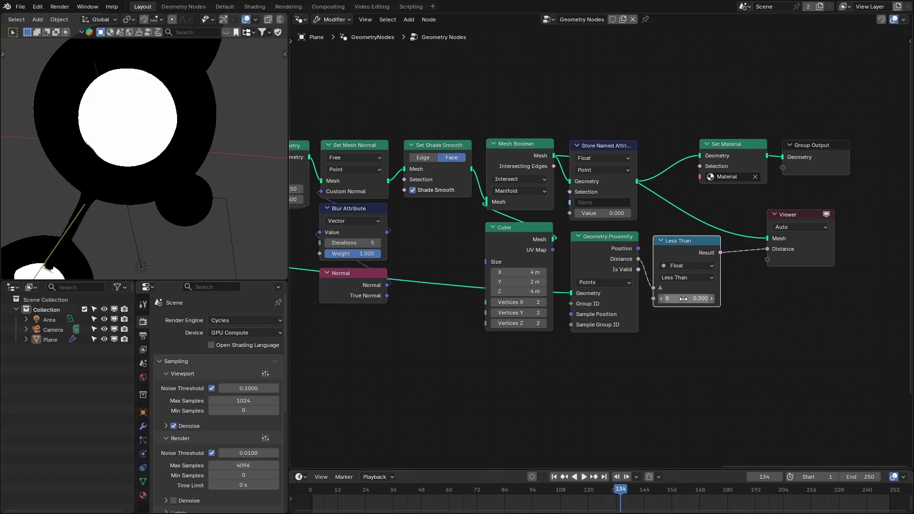
pyautogui.click(690, 299)
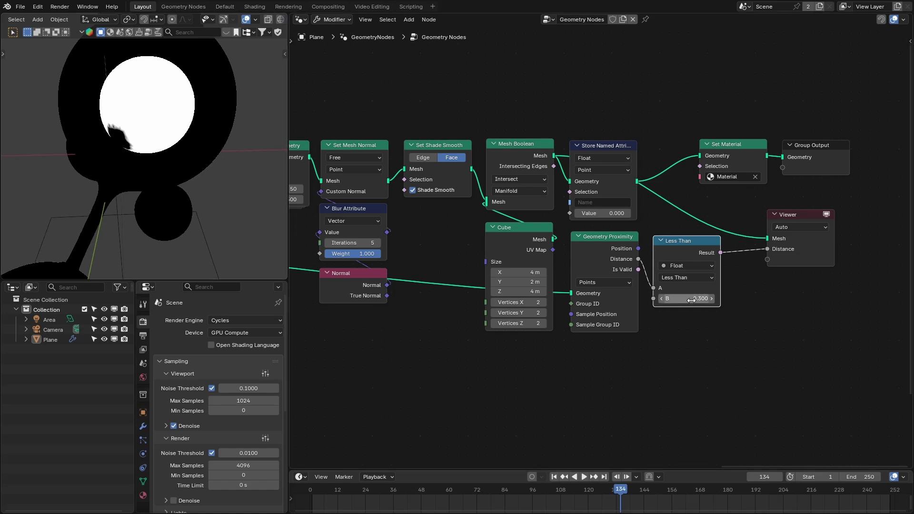
pyautogui.press('Return')
pyautogui.scroll(-3, 149, 115)
pyautogui.moveTo(149, 115)
pyautogui.mouseDown(button='middle')
pyautogui.moveTo(122, 127)
pyautogui.moveTo(137, 139)
pyautogui.moveTo(154, 132)
pyautogui.moveTo(133, 116)
pyautogui.mouseUp(button='middle')
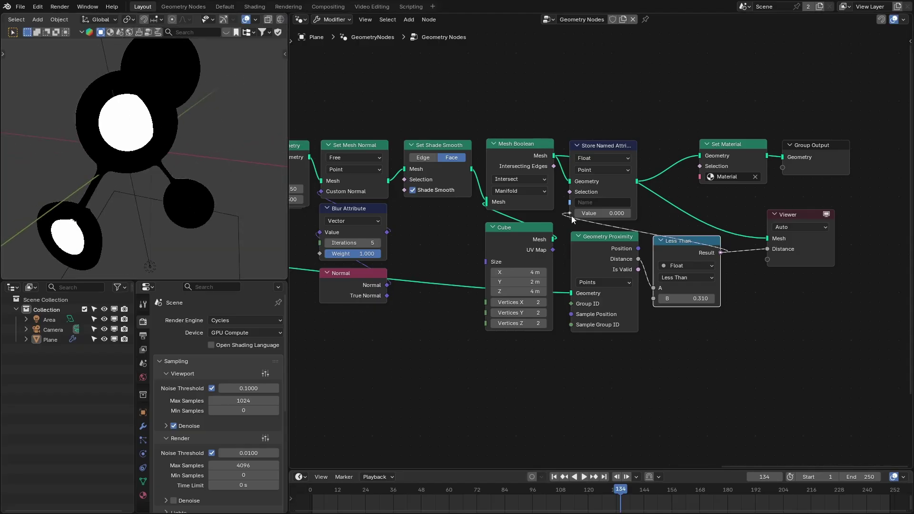
# - Feed the Less Than result into the Store Named Attribute value and name the attribute mask
pyautogui.click(599, 202)
pyautogui.write('mask')
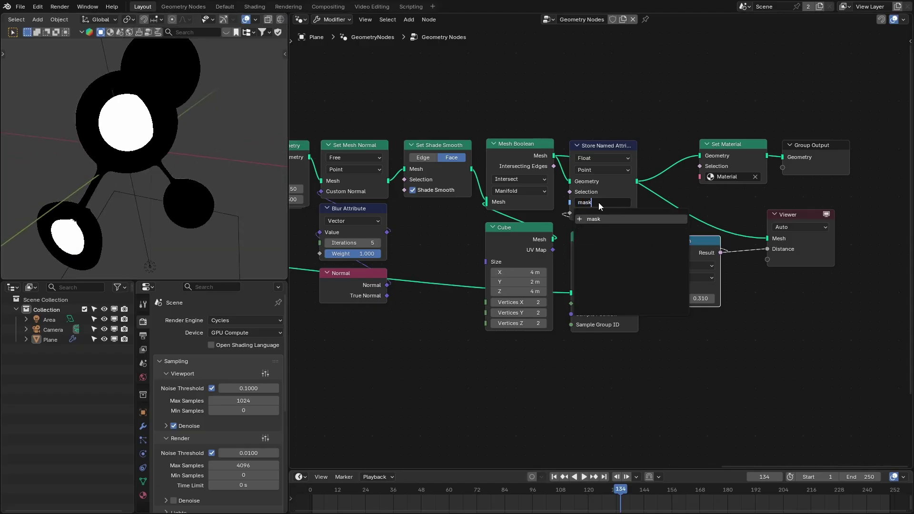
pyautogui.press('Return')
# - Arrange Geometry Proximity under Cube and Less Than under Store Named Attribute, and close the gaps to Set Material and Group Output
pyautogui.moveTo(603, 145); pyautogui.dragTo(654, 139)
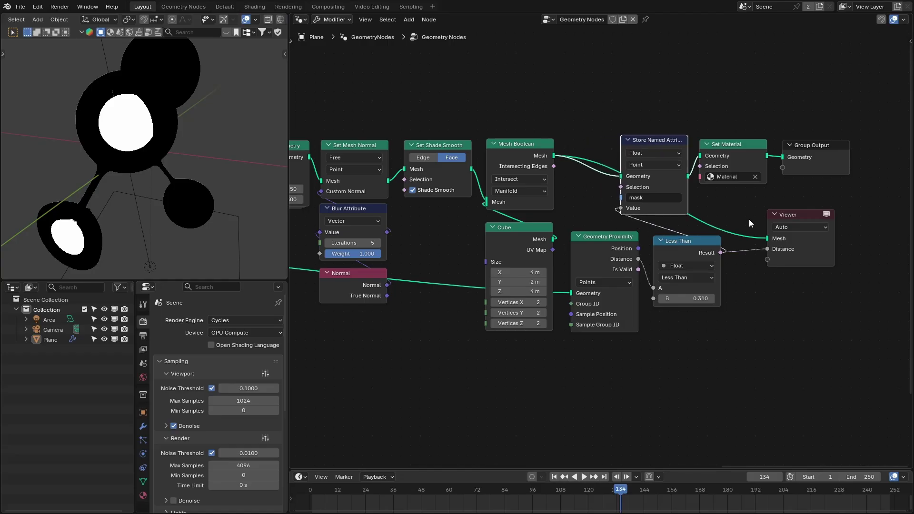
pyautogui.moveTo(749, 219); pyautogui.dragTo(727, 205, button='middle')
pyautogui.moveTo(573, 236); pyautogui.dragTo(487, 340)
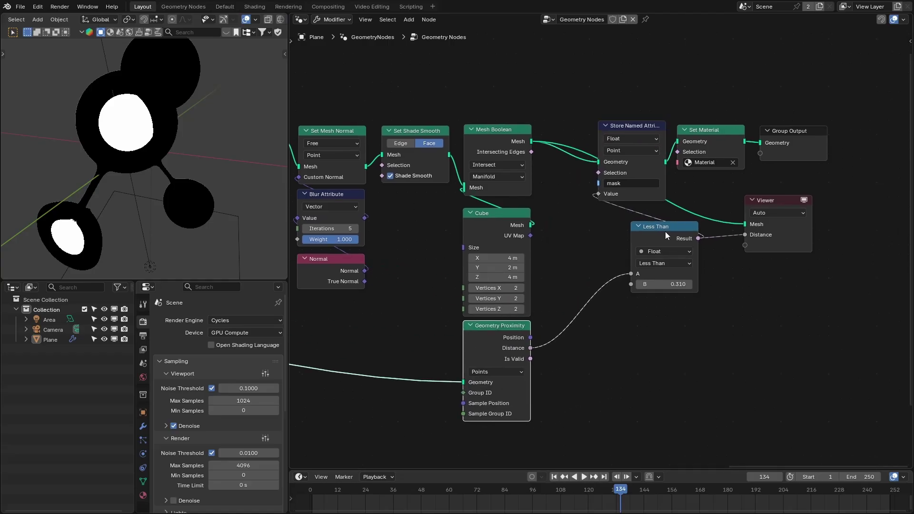
pyautogui.moveTo(659, 228); pyautogui.dragTo(625, 214)
pyautogui.moveTo(592, 315); pyautogui.dragTo(638, 190)
pyautogui.moveTo(645, 133); pyautogui.dragTo(602, 133)
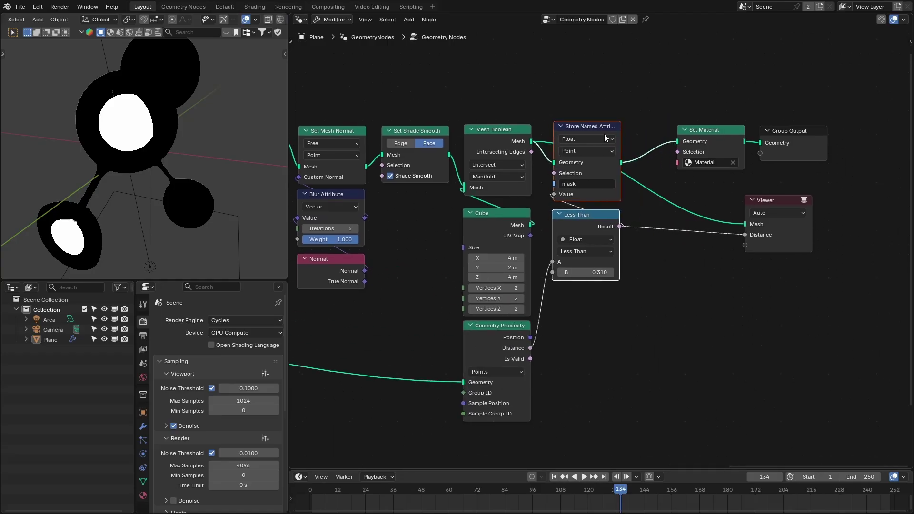
pyautogui.moveTo(702, 131); pyautogui.dragTo(665, 131)
pyautogui.moveTo(792, 137); pyautogui.dragTo(758, 136)
# - Delete the Viewer node, nudge Geometry Proximity slightly, and inspect the sliced shells from several angles
pyautogui.click(766, 202)
pyautogui.press('x')
pyautogui.scroll(-1, 656, 231)
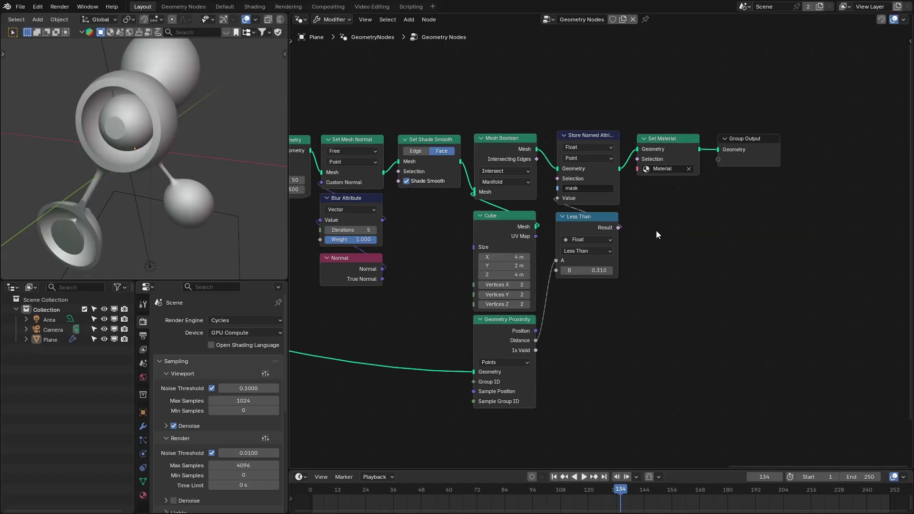
pyautogui.moveTo(657, 231); pyautogui.dragTo(718, 218, button='middle')
pyautogui.moveTo(204, 162); pyautogui.dragTo(120, 138, button='middle')
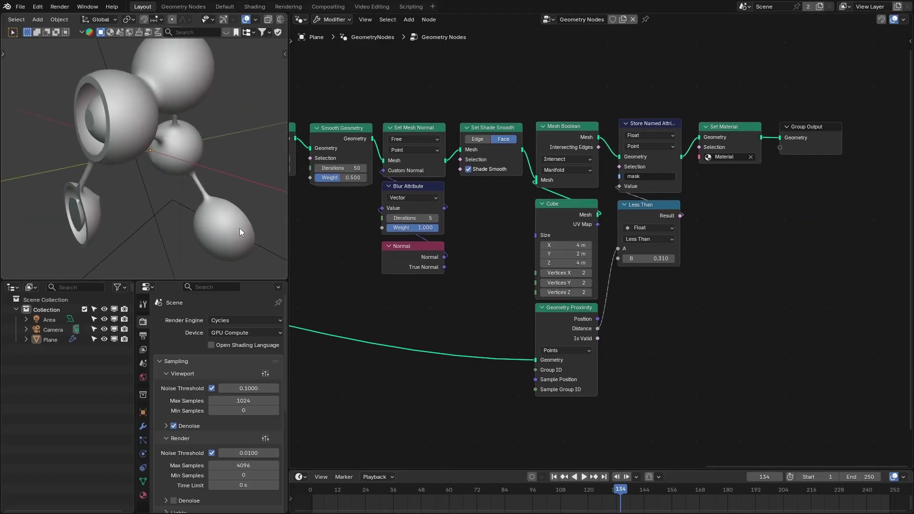
pyautogui.moveTo(539, 320); pyautogui.dragTo(575, 343)
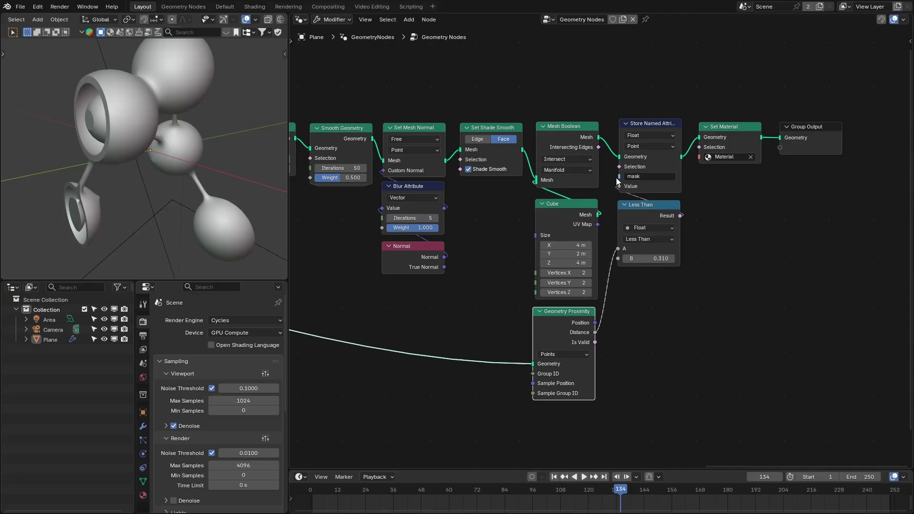
pyautogui.moveTo(200, 138); pyautogui.dragTo(175, 119, button='middle')
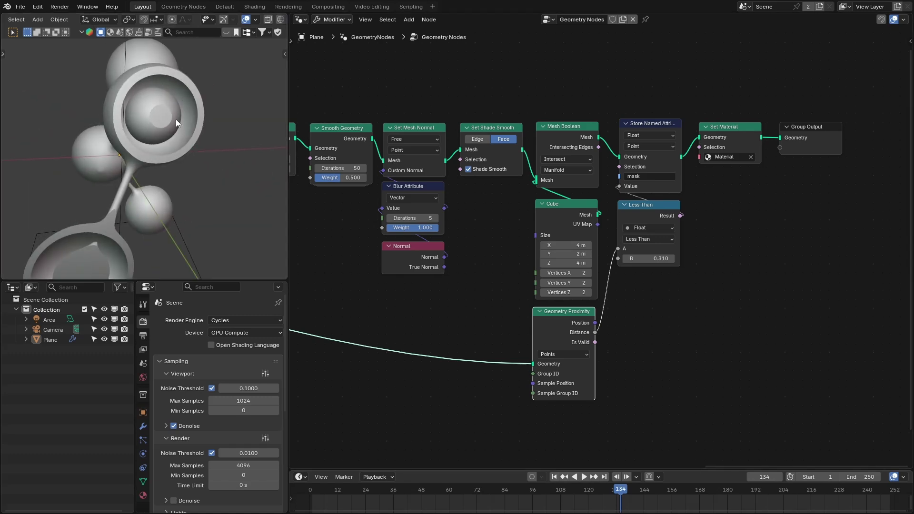
pyautogui.moveTo(449, 102); pyautogui.dragTo(478, 111, button='middle')
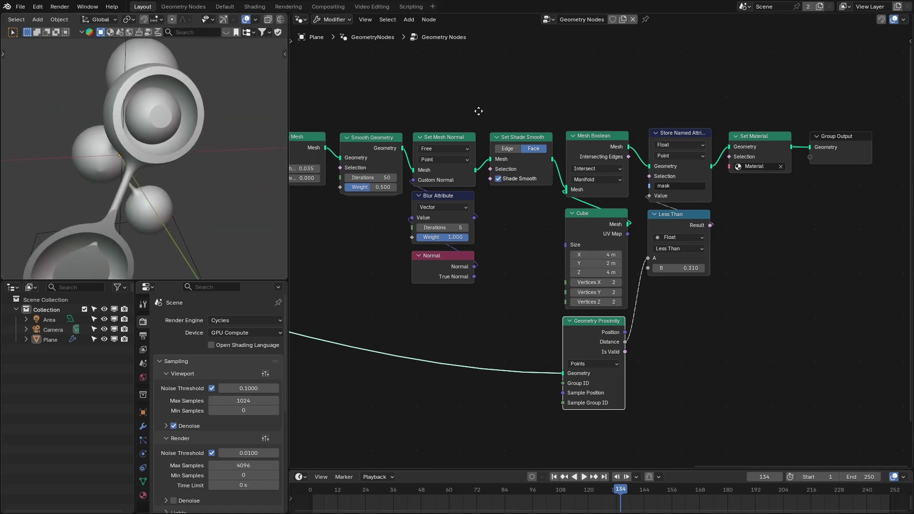
# - Switch to the Shading workspace and display the cell shells in Rendered viewport shading
pyautogui.click(255, 6)
pyautogui.moveTo(170, 154)
pyautogui.mouseDown(button='middle')
pyautogui.moveTo(192, 95)
pyautogui.moveTo(188, 184)
pyautogui.mouseUp(button='middle')
pyautogui.press('z')
pyautogui.click(140, 142)
pyautogui.moveTo(140, 142); pyautogui.dragTo(182, 184, button='middle')
pyautogui.press('z')
pyautogui.click(188, 125)
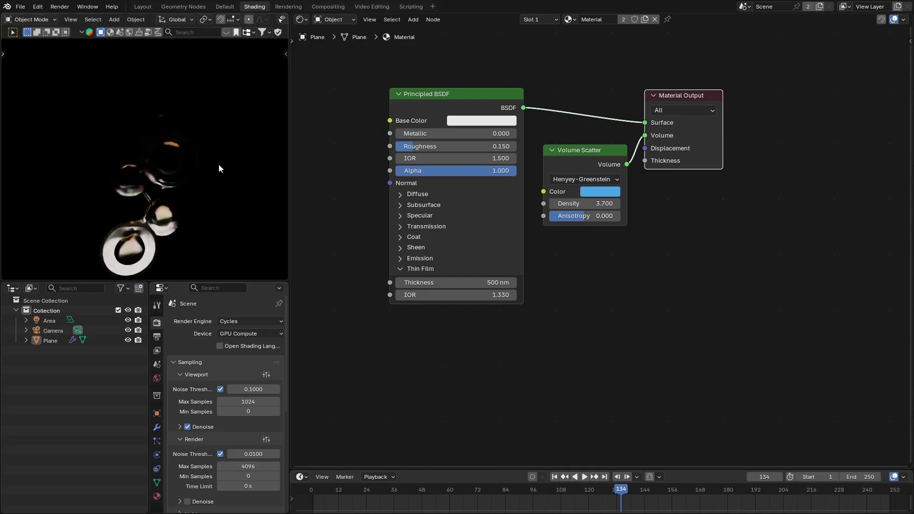
# - Delete the Volume Scatter node from the material and move Material Output close to the Principled BSDF
pyautogui.moveTo(583, 167); pyautogui.dragTo(624, 182, button='middle')
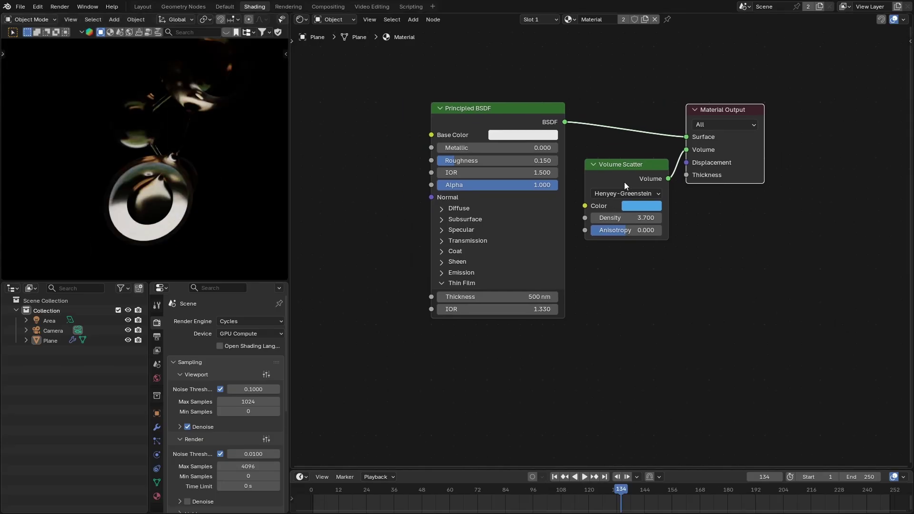
pyautogui.click(625, 181)
pyautogui.press('x')
pyautogui.moveTo(743, 150); pyautogui.dragTo(645, 149)
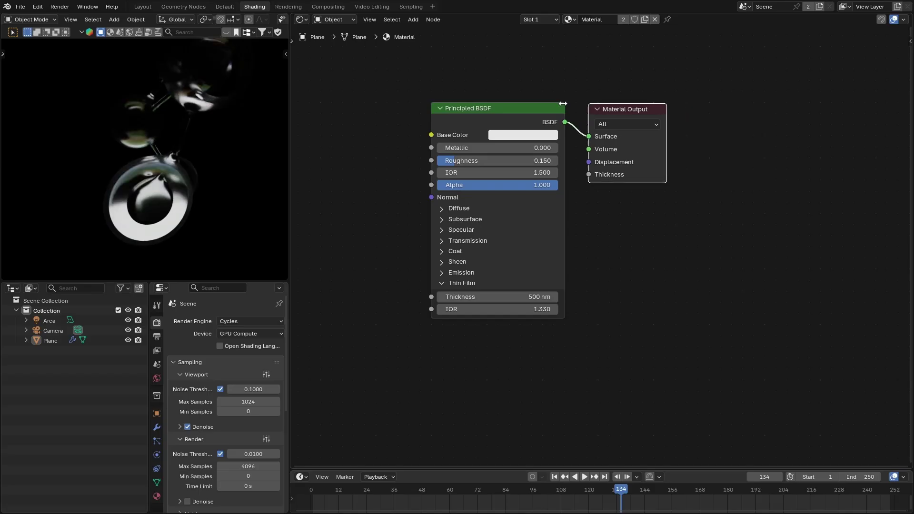
# - Shift the Principled BSDF and Material Output nodes aside to make room, and set the Principled BSDF's roughness to 0.35
pyautogui.moveTo(547, 94); pyautogui.dragTo(610, 124)
pyautogui.moveTo(622, 166); pyautogui.dragTo(752, 160)
pyautogui.click(757, 178)
pyautogui.doubleClick(588, 154)
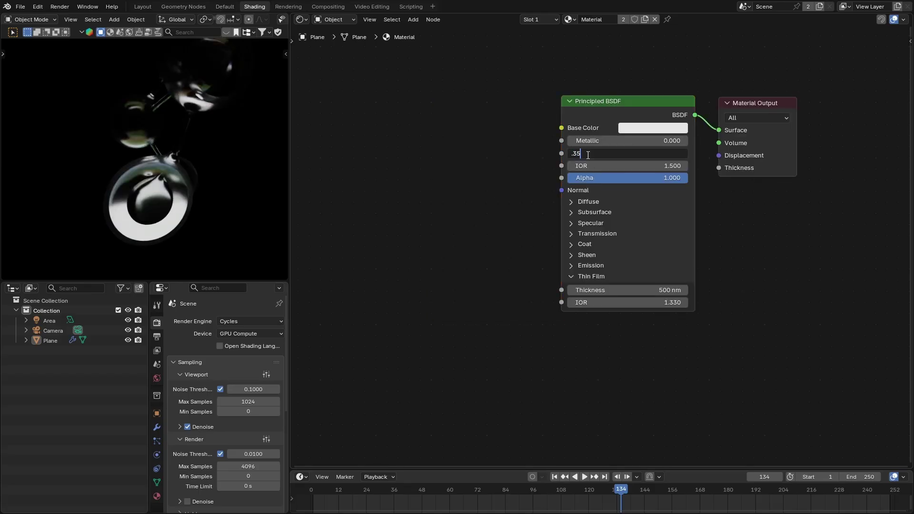
pyautogui.write('.35')
pyautogui.press('Return')
pyautogui.moveTo(138, 133); pyautogui.dragTo(195, 171, button='middle')
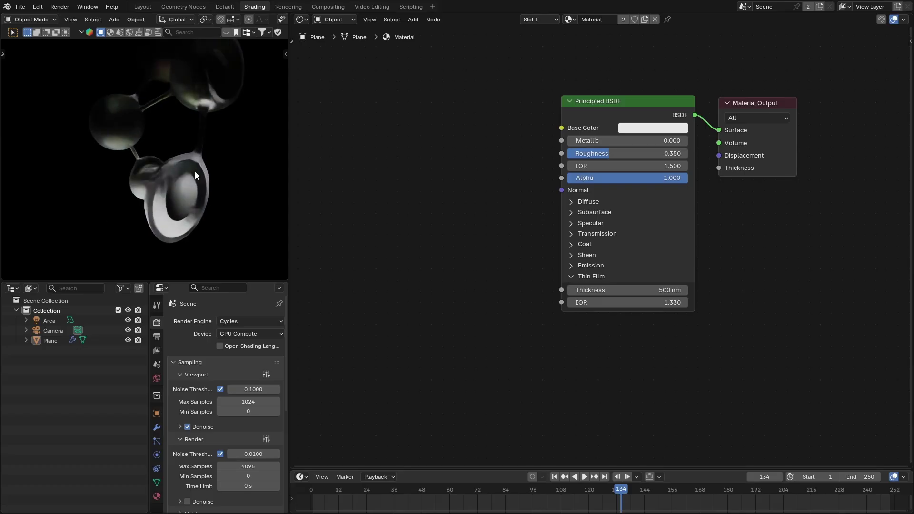
pyautogui.scroll(2, 195, 171)
# - Collapse the Thin Film settings of the Principled BSDF and set its Coat weight to 1
pyautogui.click(582, 280)
pyautogui.click(586, 244)
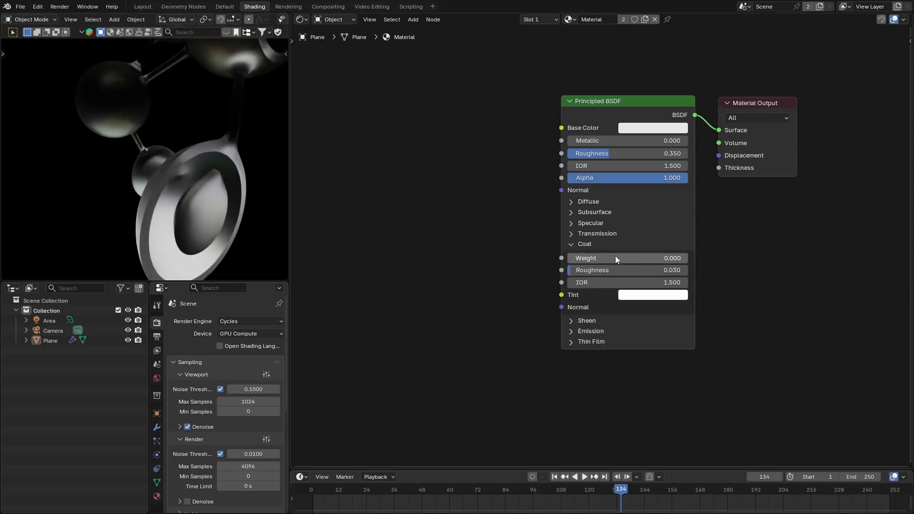
pyautogui.doubleClick(616, 257)
pyautogui.press('Return')
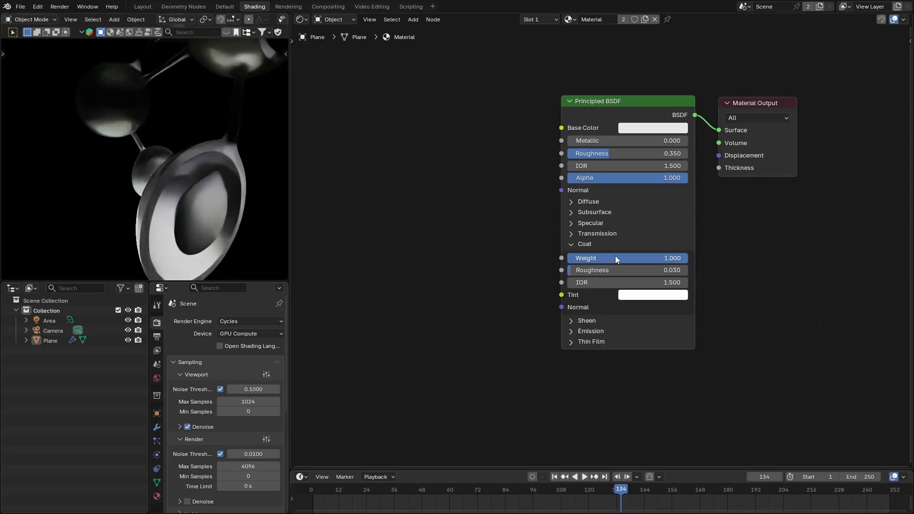
pyautogui.moveTo(265, 200); pyautogui.dragTo(170, 127, button='middle')
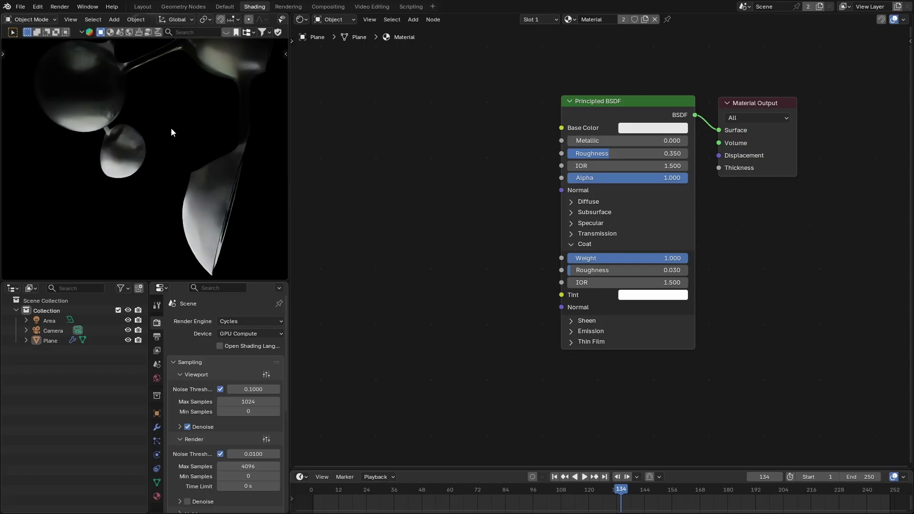
# - Expand the Principled BSDF's Emission settings and add an Attribute node that reads the mask attribute
pyautogui.click(579, 244)
pyautogui.click(586, 266)
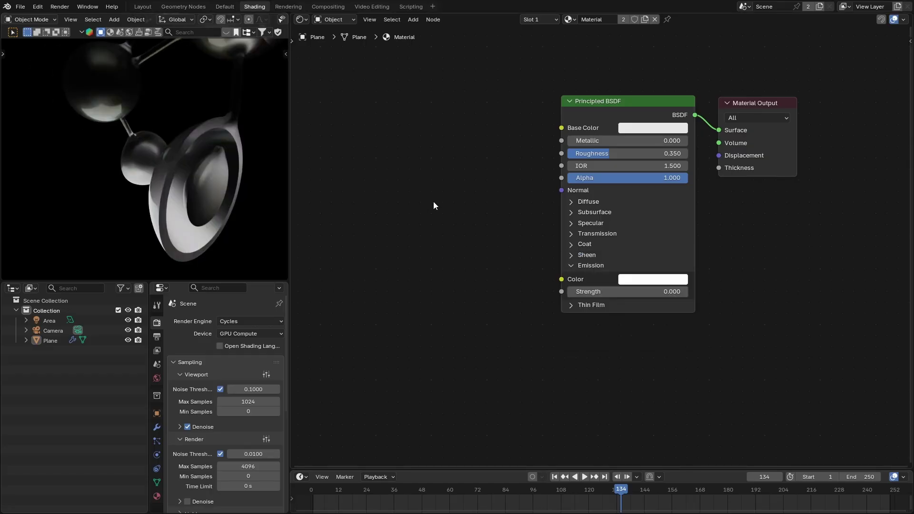
pyautogui.hotkey('shift', 'a')
pyautogui.write('attr')
pyautogui.press('Return')
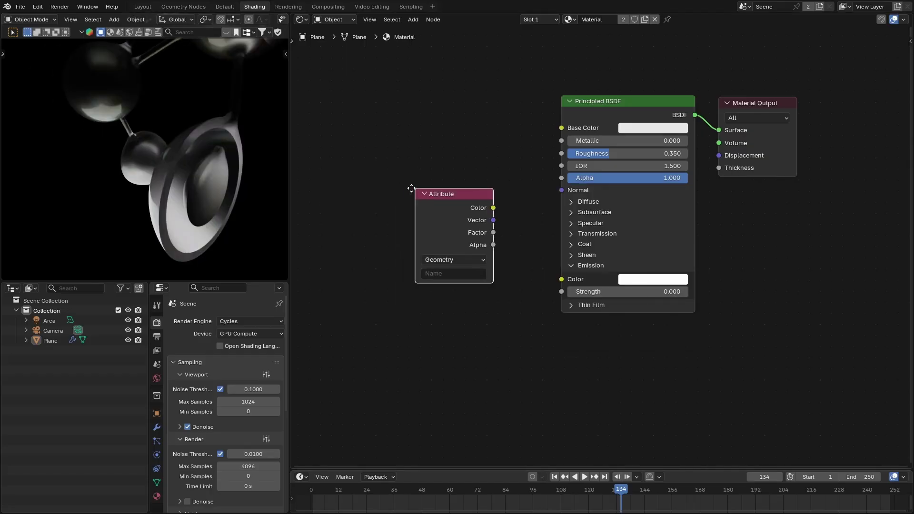
pyautogui.click(348, 99)
pyautogui.click(383, 189)
pyautogui.write('m')
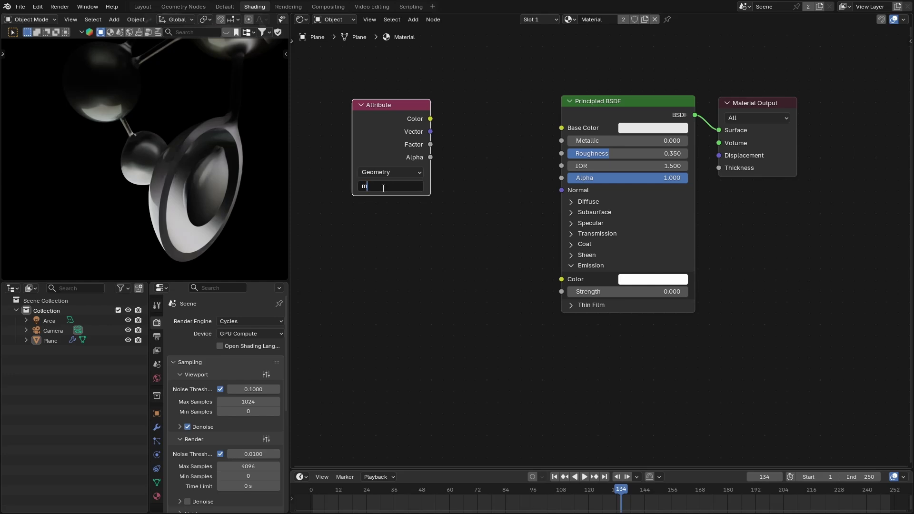
pyautogui.write('ask')
pyautogui.press('Return')
# - Connect the Attribute node's Factor to Emission Strength, bring the node closer, and set the emission color to orange #FF853CFF
pyautogui.moveTo(430, 144); pyautogui.dragTo(562, 292)
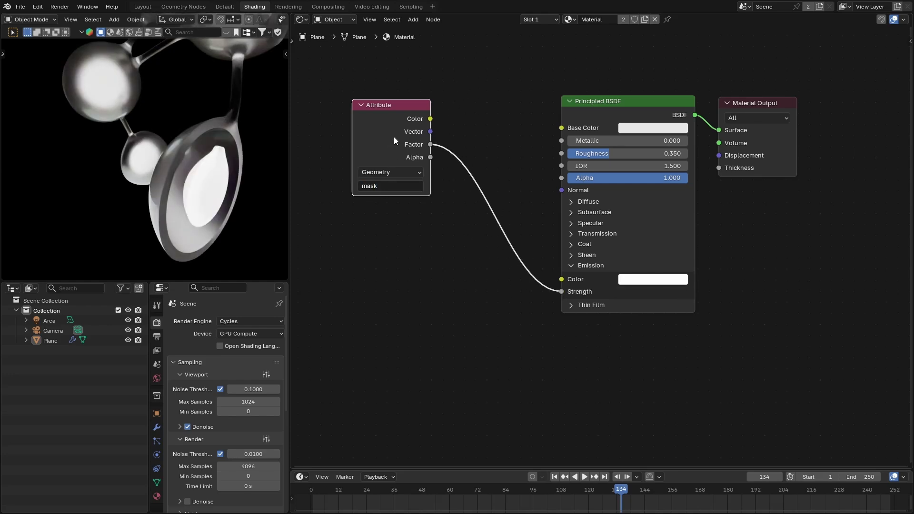
pyautogui.moveTo(393, 136); pyautogui.dragTo(435, 187)
pyautogui.click(653, 279)
pyautogui.moveTo(653, 161)
pyautogui.mouseDown()
pyautogui.moveTo(687, 97)
pyautogui.moveTo(655, 161)
pyautogui.mouseUp()
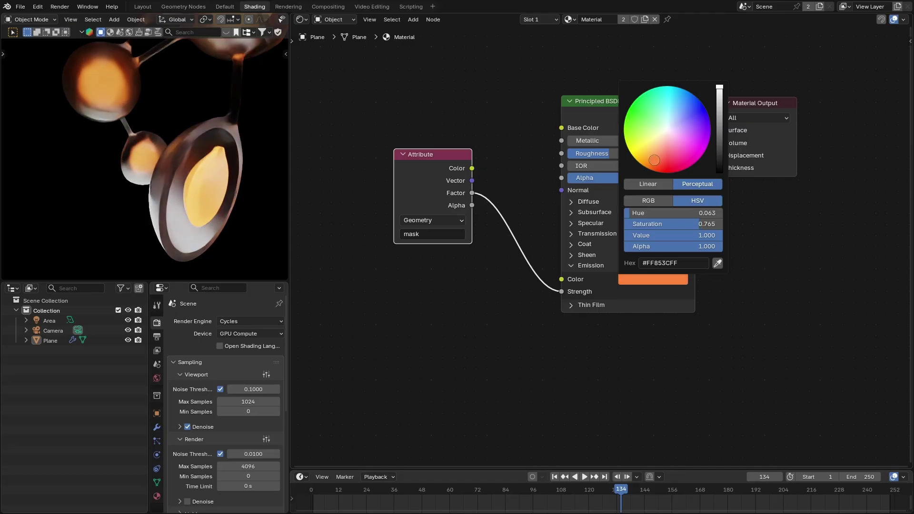
# - Play the animation to examine the glowing cores from different angles, and leave the timeline at frame 112
pyautogui.moveTo(198, 165); pyautogui.dragTo(181, 175, button='middle')
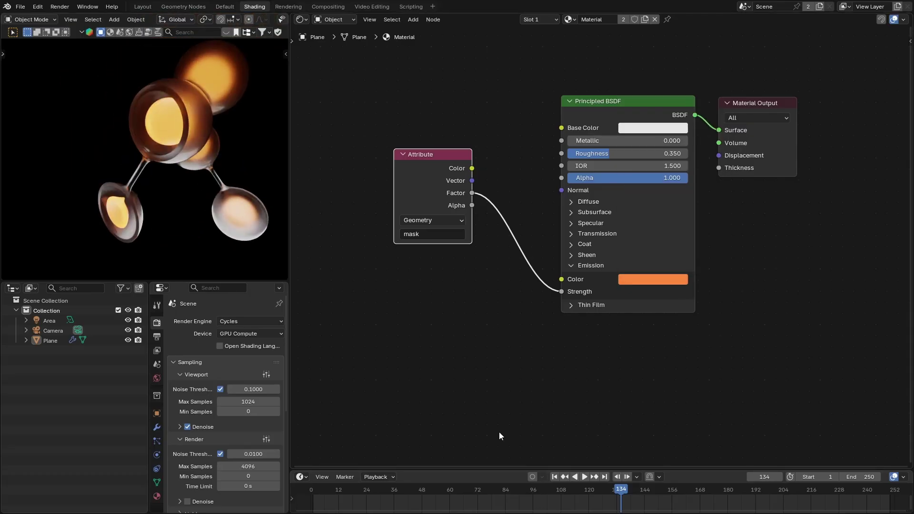
pyautogui.click(354, 495)
pyautogui.press('space')
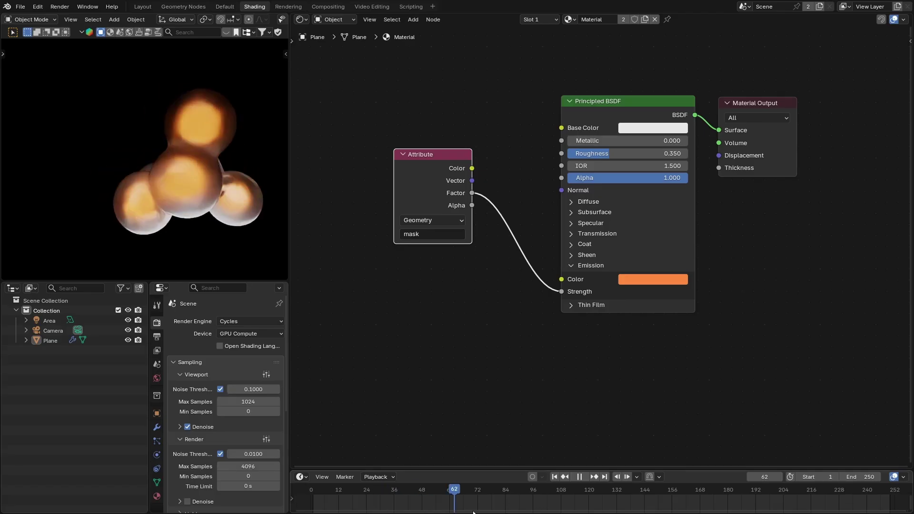
pyautogui.click(561, 509)
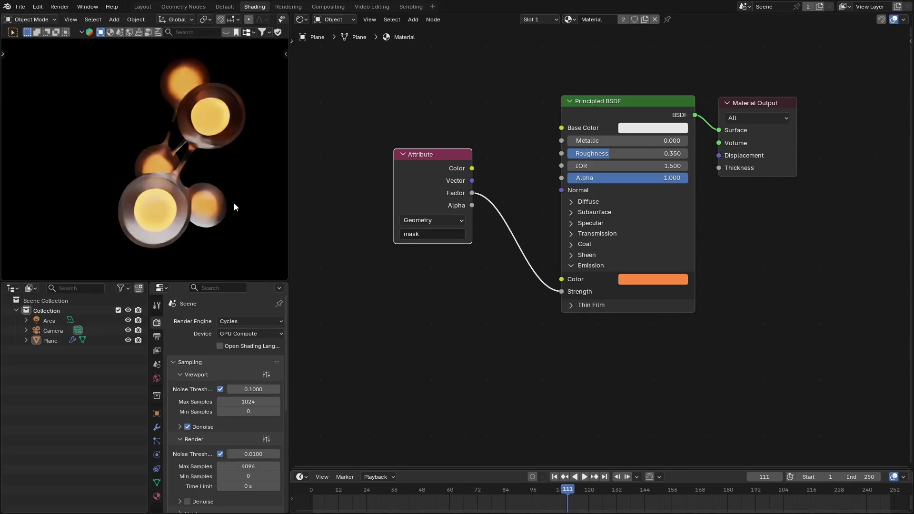
pyautogui.press('space')
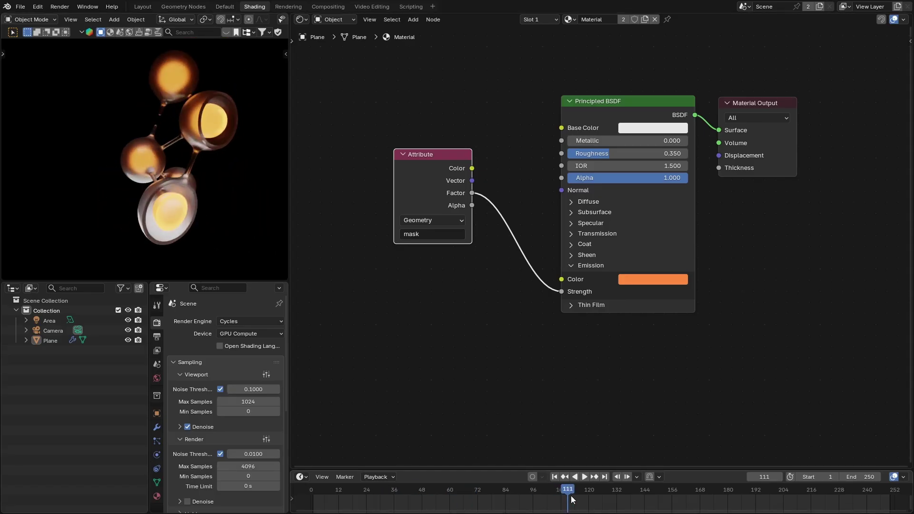
pyautogui.moveTo(573, 499)
pyautogui.mouseDown()
pyautogui.moveTo(641, 498)
pyautogui.moveTo(555, 499)
pyautogui.moveTo(570, 498)
pyautogui.mouseUp()
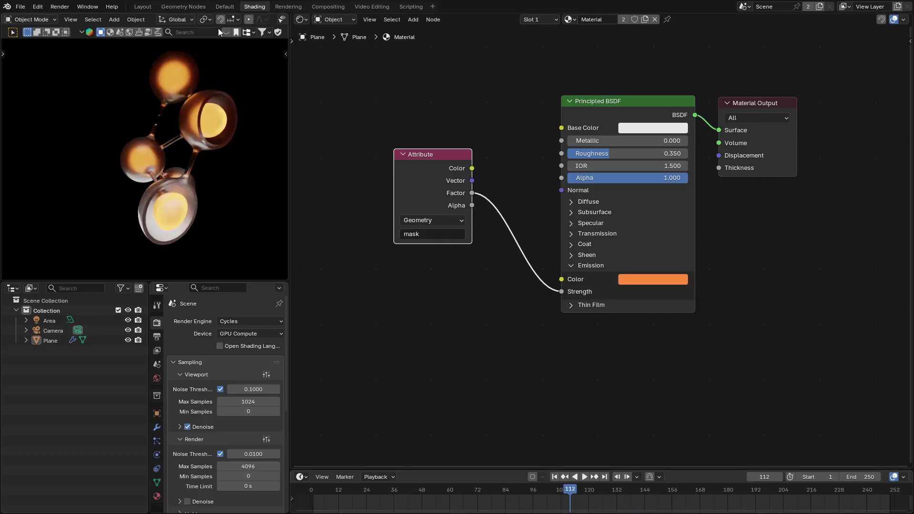
pyautogui.moveTo(181, 90); pyautogui.dragTo(183, 141, button='middle')
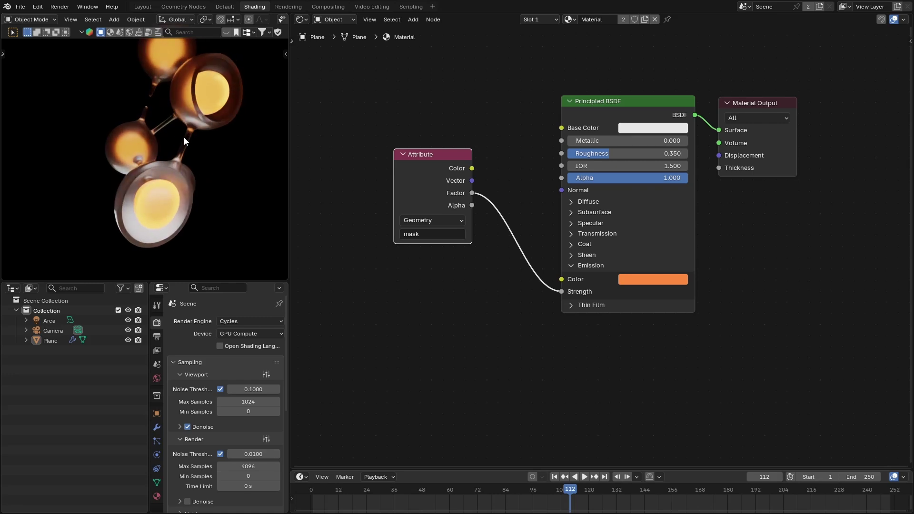
# - Switch to the Layout workspace and arrange Cube under Set Shade Smooth and Geometry Proximity under Less Than
pyautogui.click(142, 7)
pyautogui.scroll(1, 766, 302)
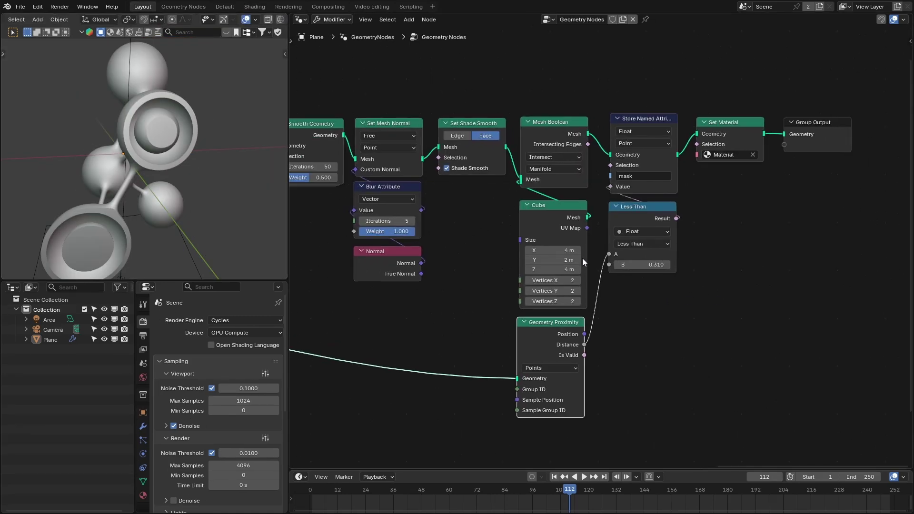
pyautogui.moveTo(566, 220)
pyautogui.mouseDown()
pyautogui.moveTo(495, 262)
pyautogui.moveTo(437, 313)
pyautogui.moveTo(486, 211)
pyautogui.mouseUp()
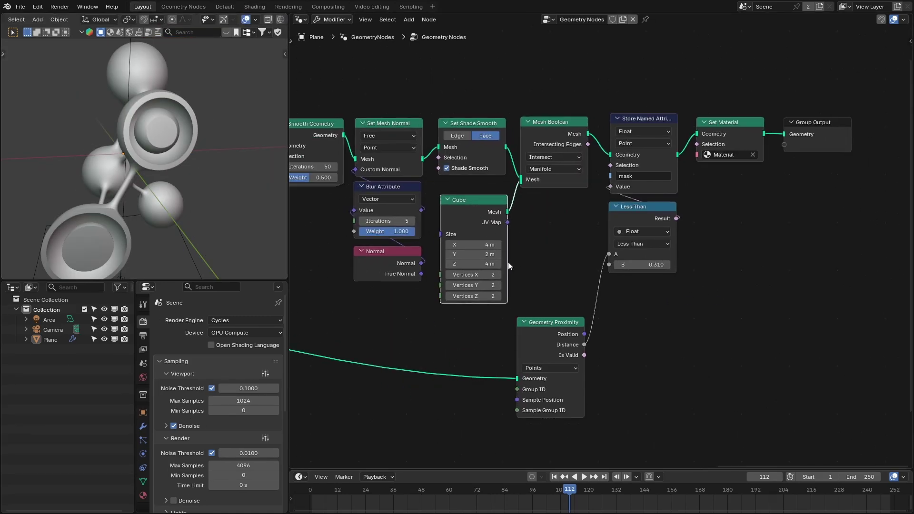
pyautogui.moveTo(532, 243); pyautogui.dragTo(533, 223, button='middle')
pyautogui.moveTo(554, 315); pyautogui.dragTo(646, 282)
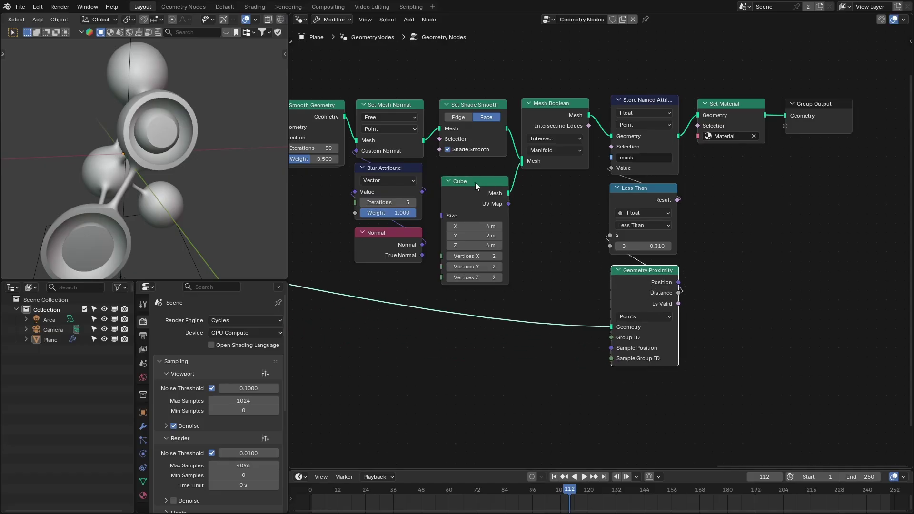
# - Move Cube below the Normal node and insert a Transform Geometry node between Cube and Mesh Boolean
pyautogui.moveTo(475, 186); pyautogui.dragTo(393, 289)
pyautogui.hotkey('shift', 'a')
pyautogui.write('t')
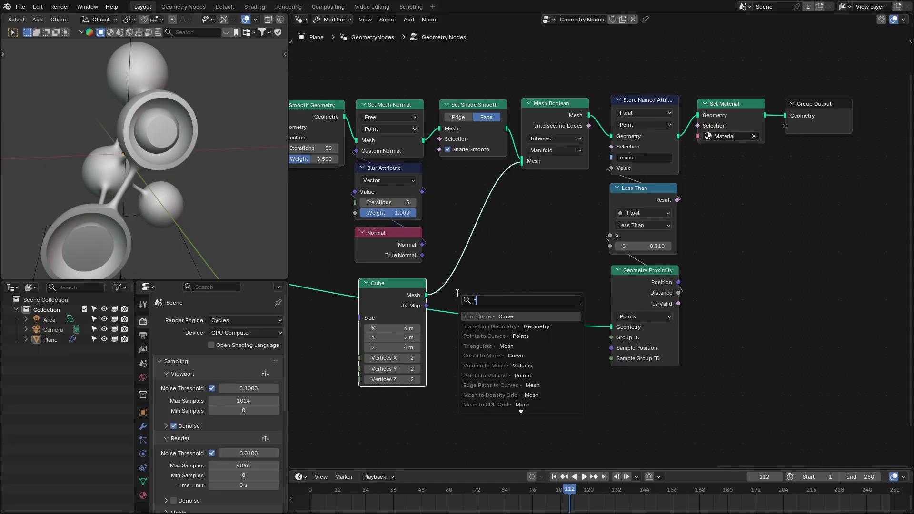
pyautogui.click(490, 326)
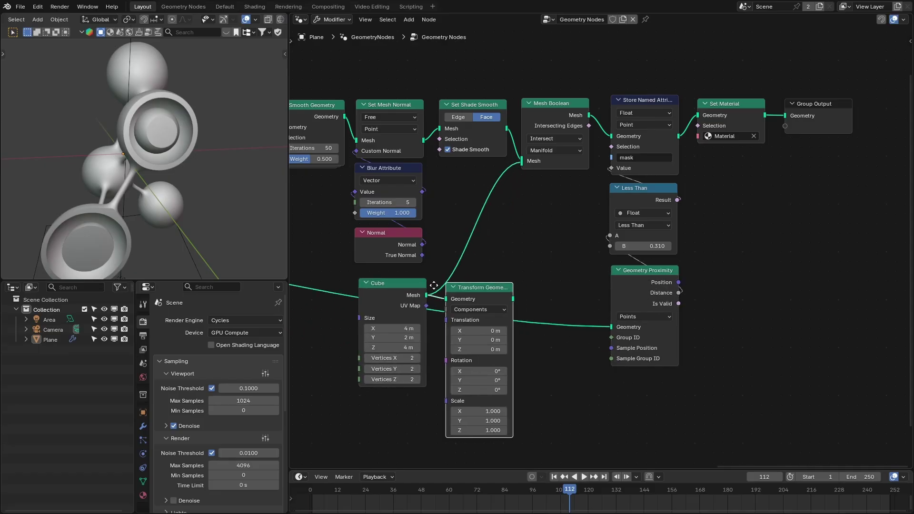
pyautogui.click(474, 286)
pyautogui.moveTo(475, 287); pyautogui.dragTo(476, 284)
pyautogui.moveTo(529, 268); pyautogui.dragTo(552, 240, button='middle')
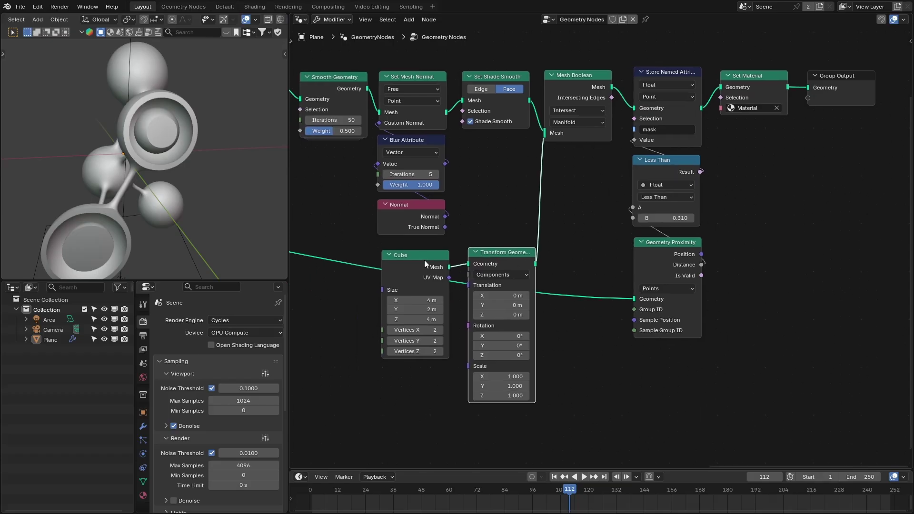
pyautogui.moveTo(424, 260); pyautogui.dragTo(420, 254)
# - Set the Transform Geometry node's Y translation to 0.09 m and display the cells in Rendered viewport shading
pyautogui.moveTo(502, 305)
pyautogui.mouseDown()
pyautogui.moveTo(554, 305)
pyautogui.moveTo(506, 305)
pyautogui.mouseUp()
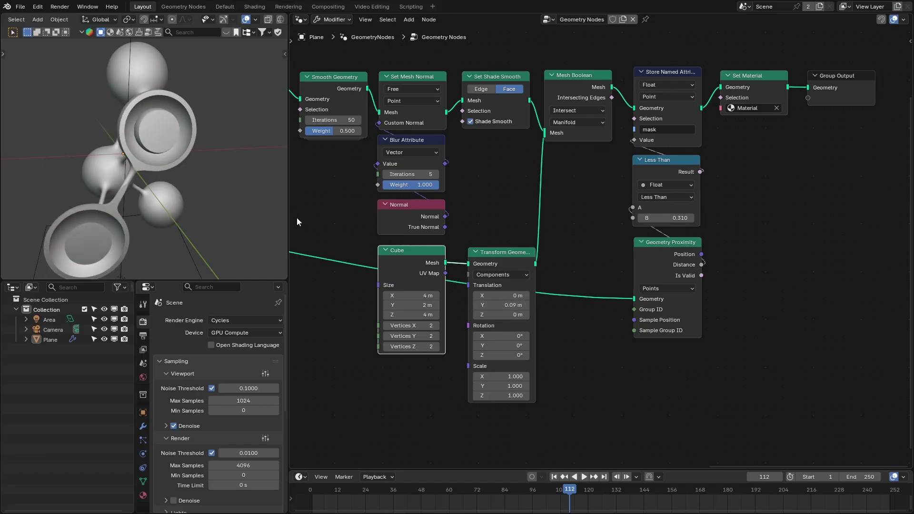
pyautogui.moveTo(229, 188); pyautogui.dragTo(194, 179, button='middle')
pyautogui.press('z')
pyautogui.click(199, 159)
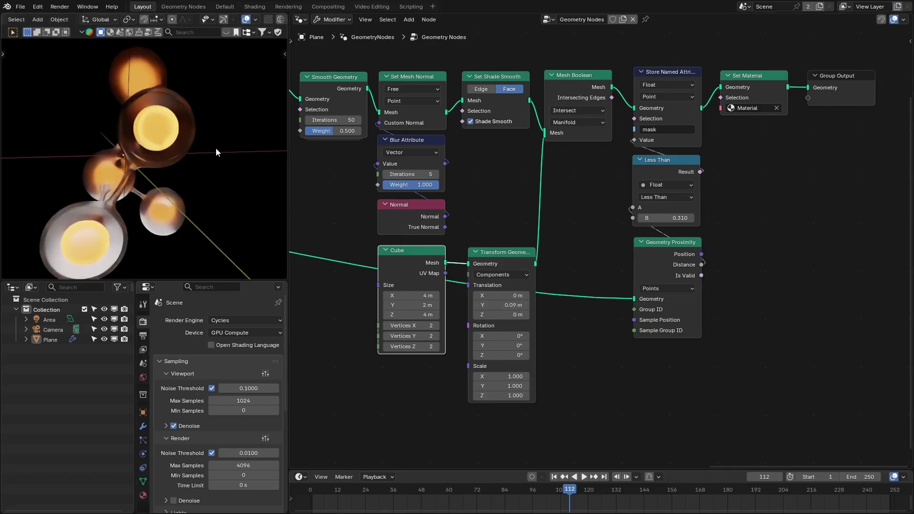
# - Review the complete geometry node tree in a maximized node editor, and restore the normal layout
pyautogui.press('Home')
pyautogui.hotkey('ctrl', 'space')
pyautogui.press('Home')
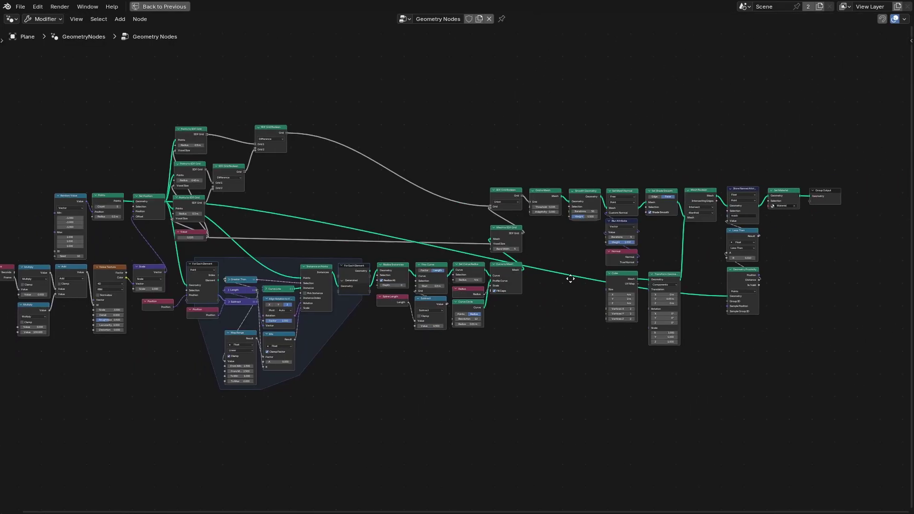
pyautogui.scroll(1, 613, 258)
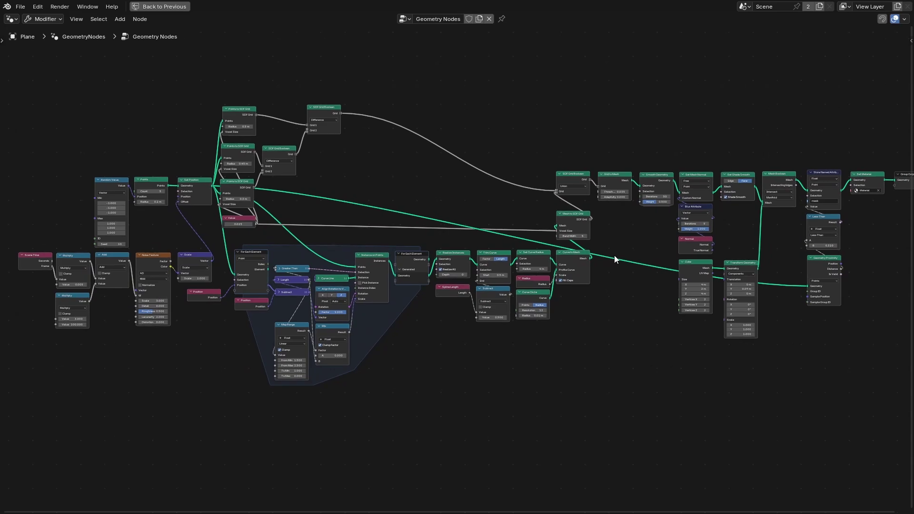
pyautogui.hotkey('ctrl', 'space')
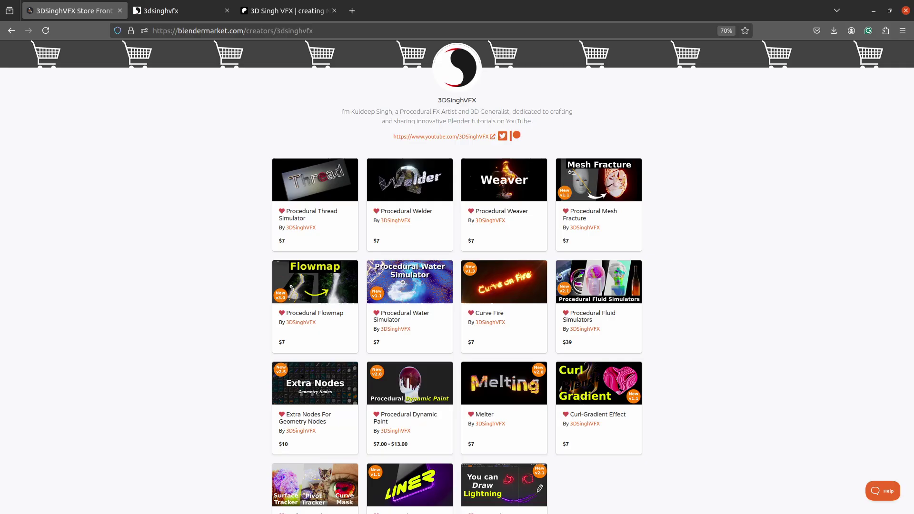
# - Switch to the browser page with the creator's Gumroad products
pyautogui.hotkey('ctrl', 'Tab')
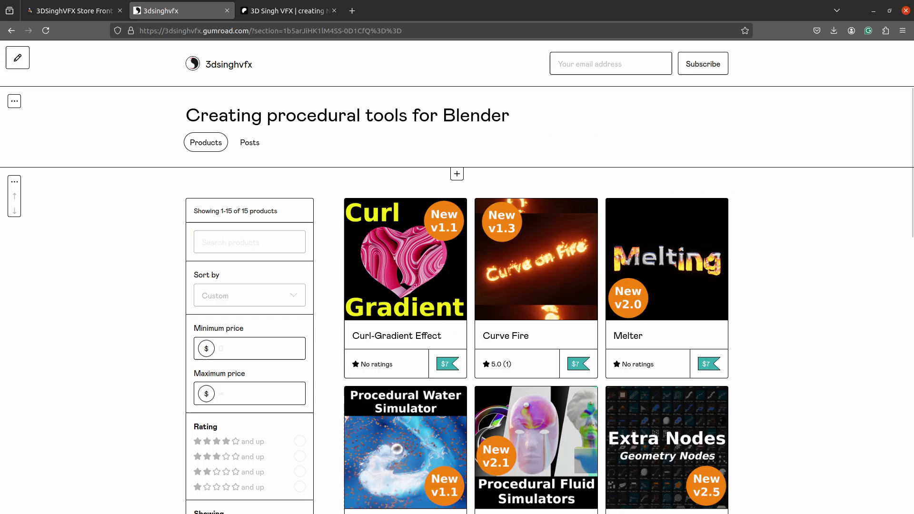